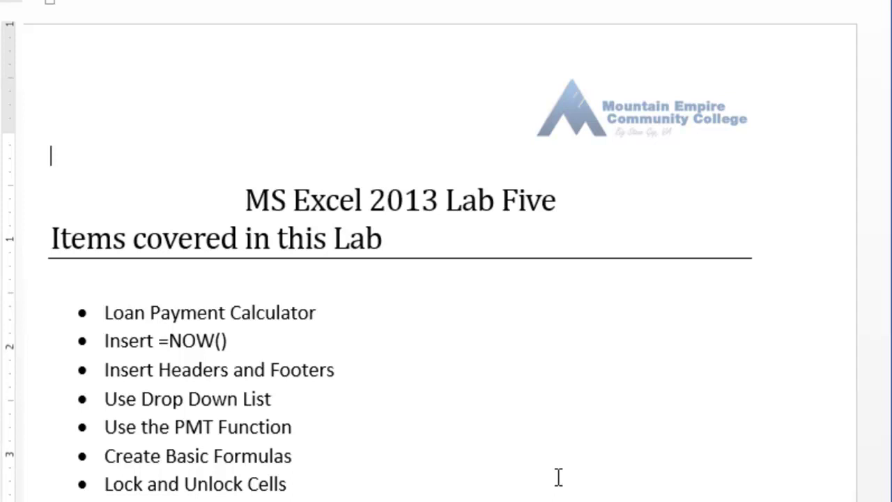
Scroll down through the Word lab handout to read its numbered instructions.
scroll(558, 477, down, 5)
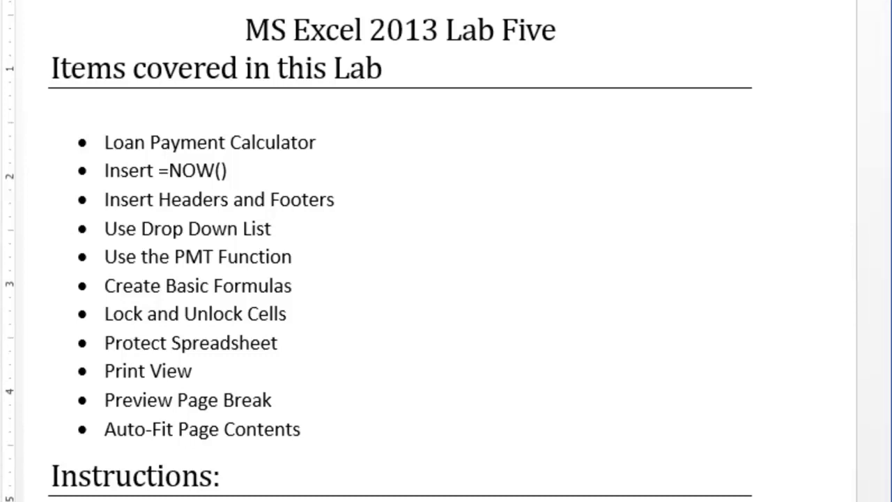
scroll(400, 251, down, 7)
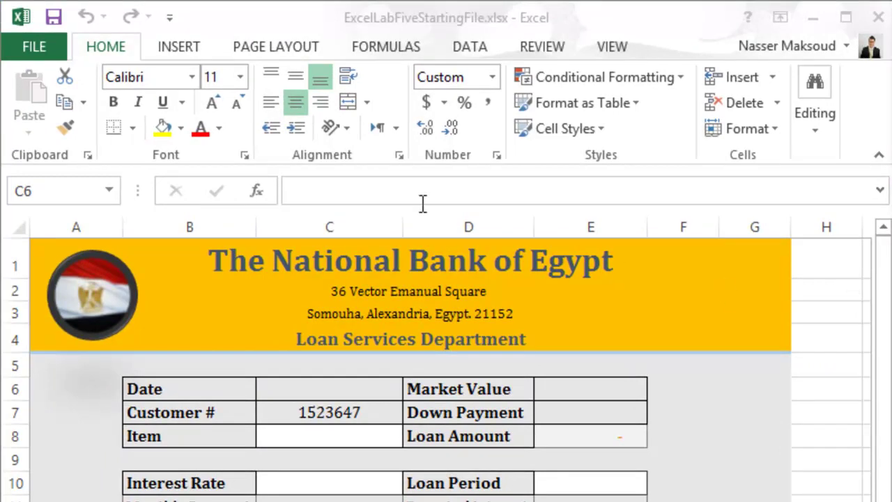
Save the loan workbook to the Excel folder under the name ExcelLabFive.xlsx.
click(31, 50)
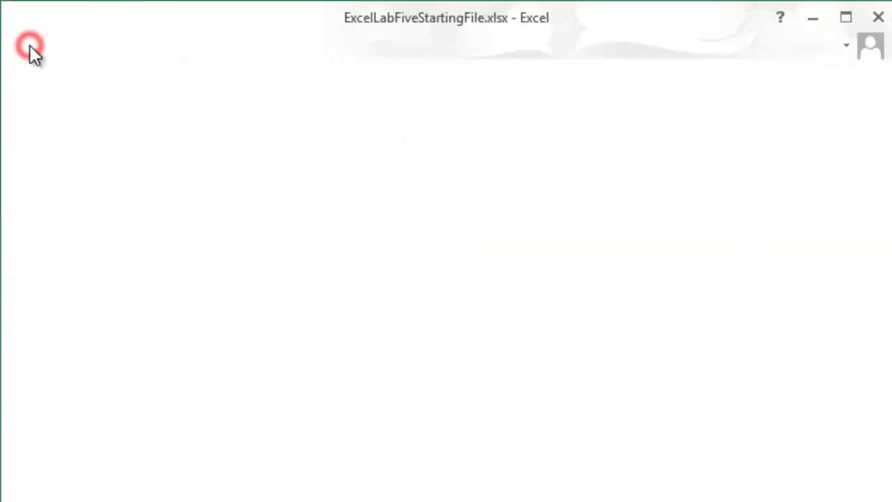
click(54, 269)
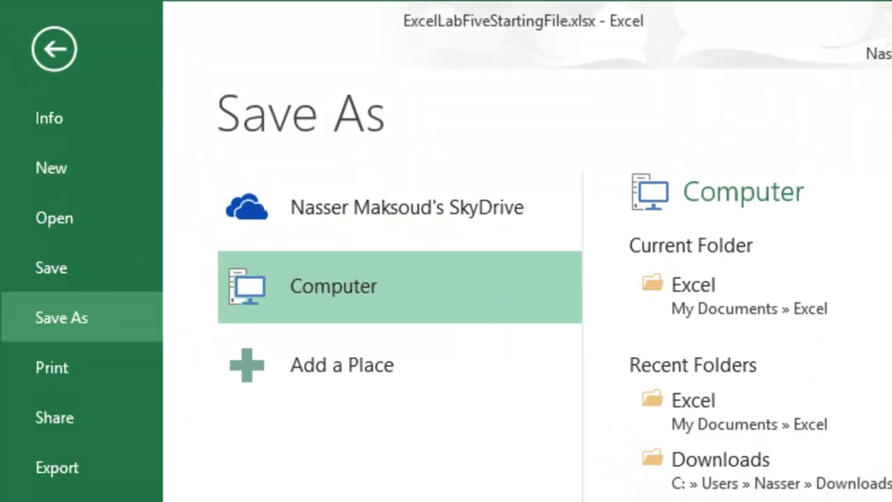
click(769, 418)
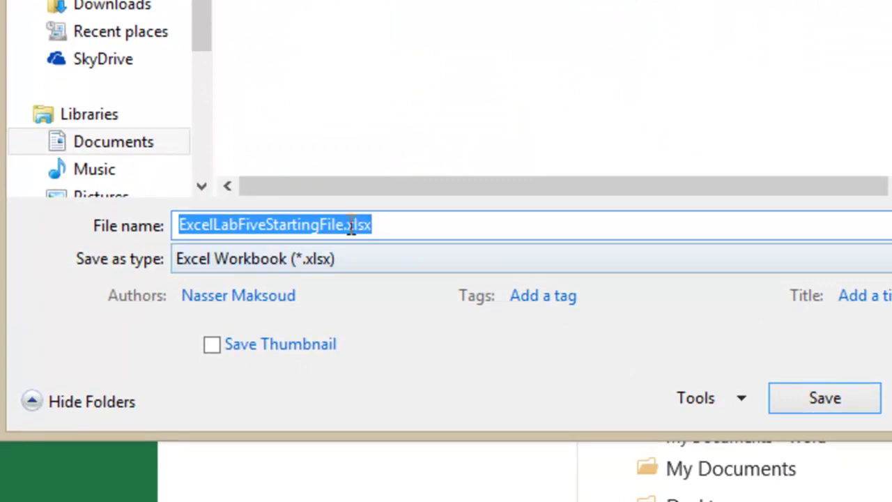
click(344, 225)
key(BackSpace)
key(BackSpace)
key(BackSpace)
key(BackSpace)
key(BackSpace)
key(BackSpace)
key(BackSpace)
key(BackSpace)
key(BackSpace)
key(BackSpace)
key(BackSpace)
key(BackSpace)
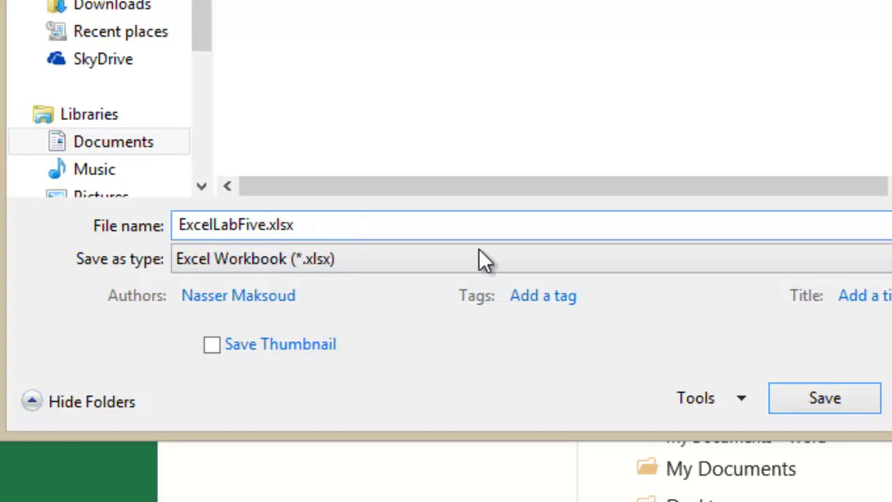
click(837, 399)
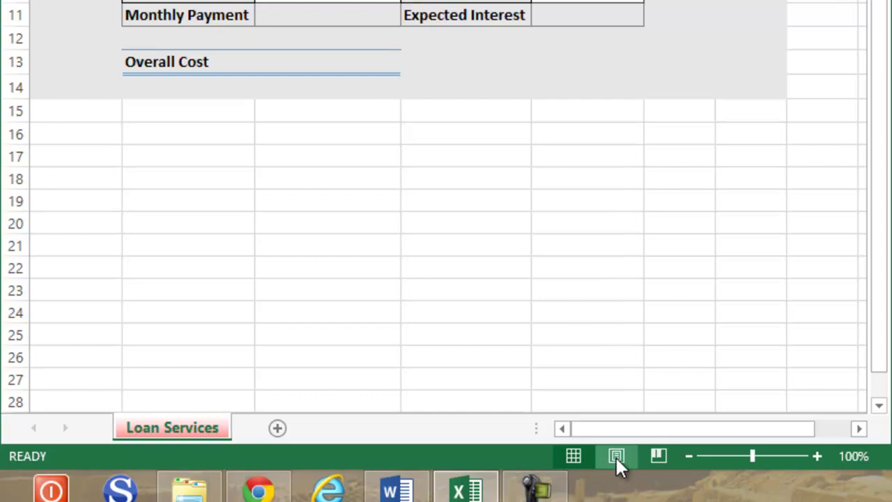
click(616, 455)
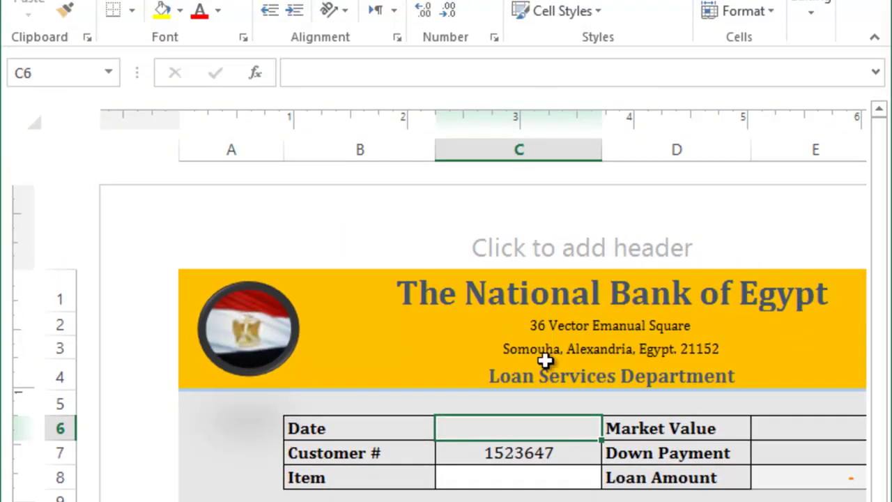
click(557, 242)
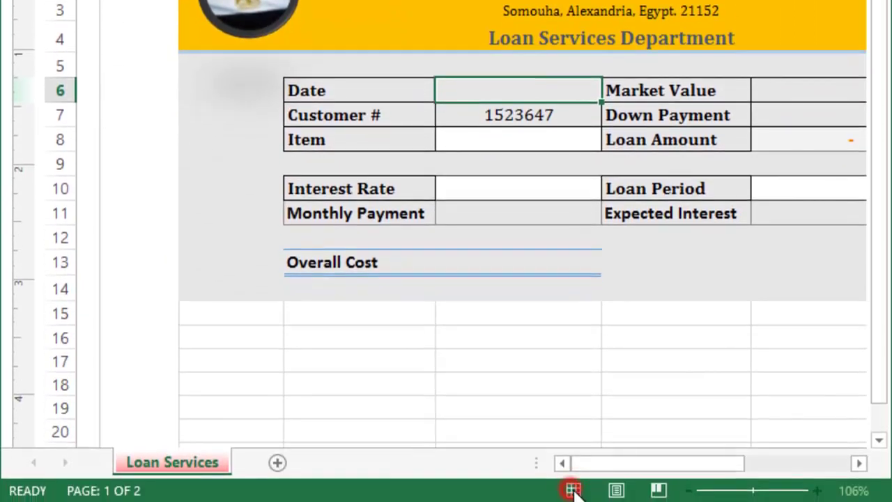
click(617, 491)
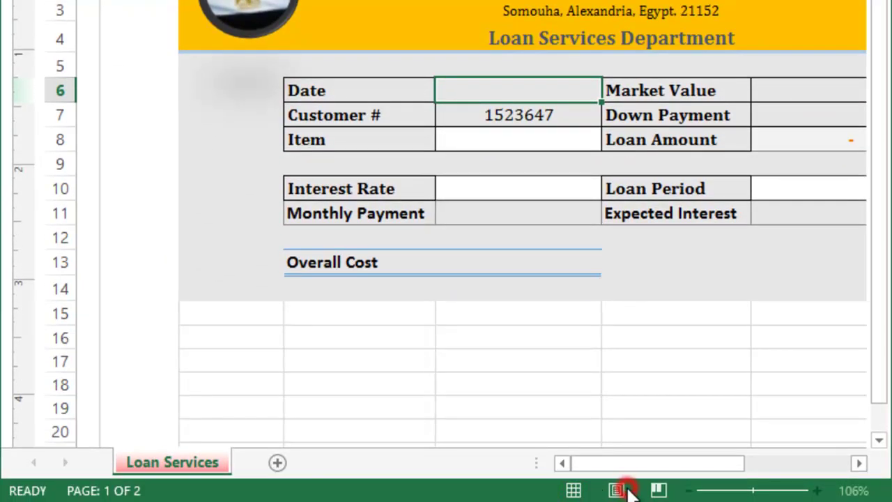
click(633, 351)
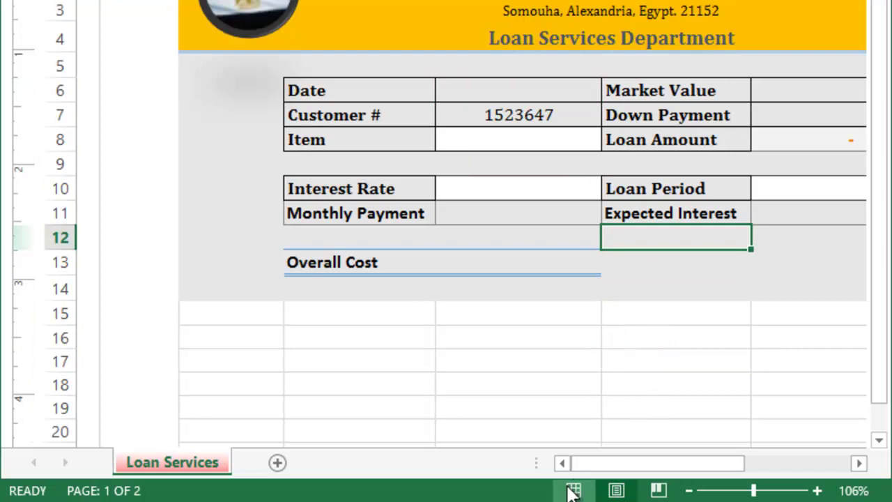
click(573, 490)
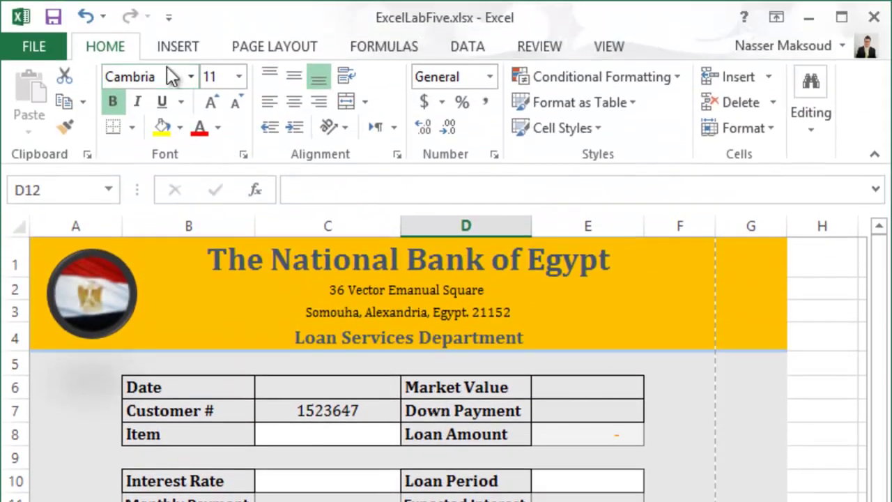
Maximize the Excel window and begin a header on the Loan Services sheet using Header & Footer.
click(176, 50)
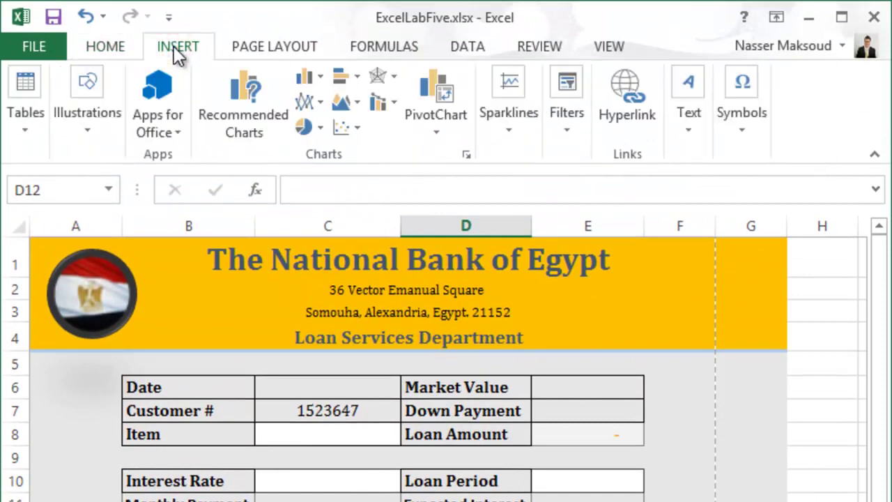
click(841, 17)
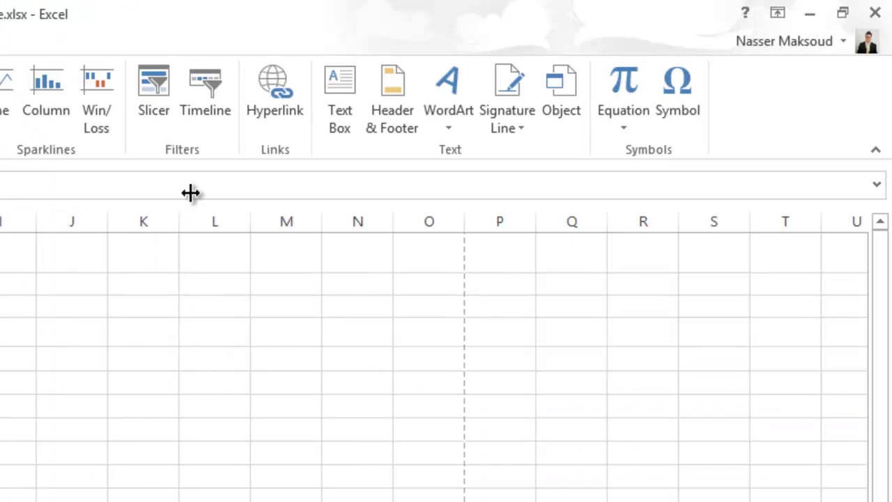
click(393, 101)
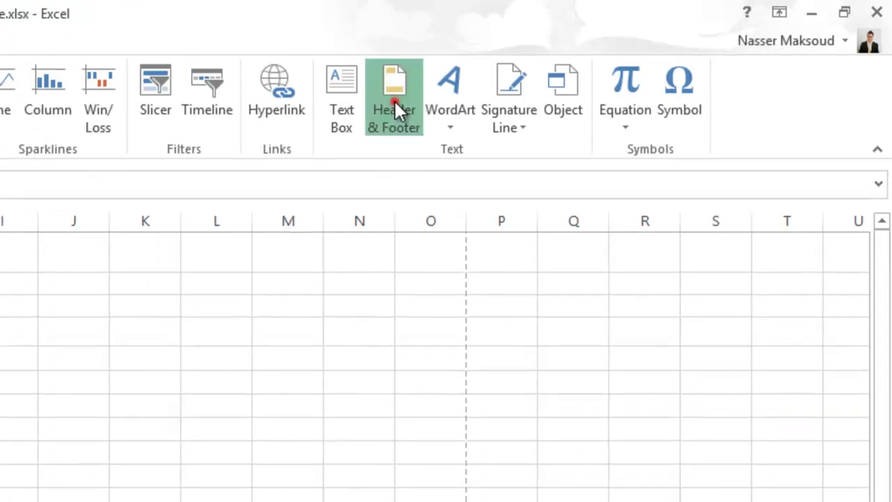
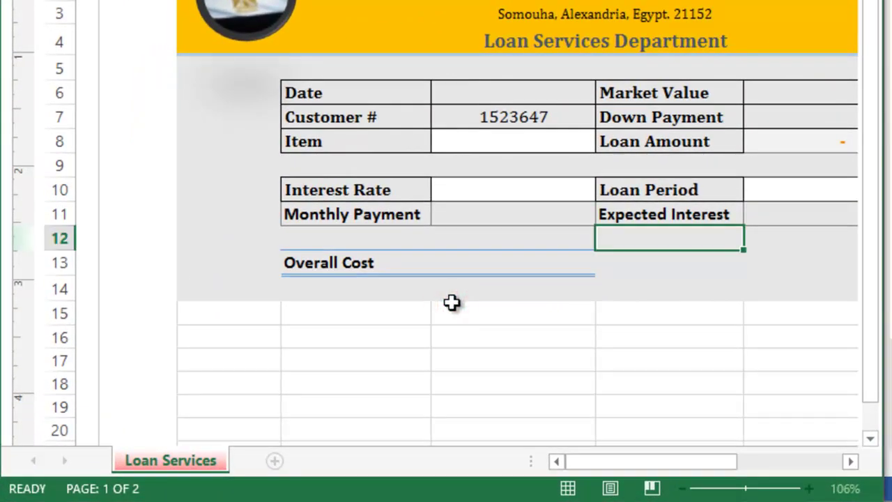
Move the cell selection down to the bottom of page 1, just above the page break.
click(453, 305)
key(Down)
key(Down)
key(Down)
key(Down)
key(Down)
key(Down)
key(Down)
key(Down)
key(Down)
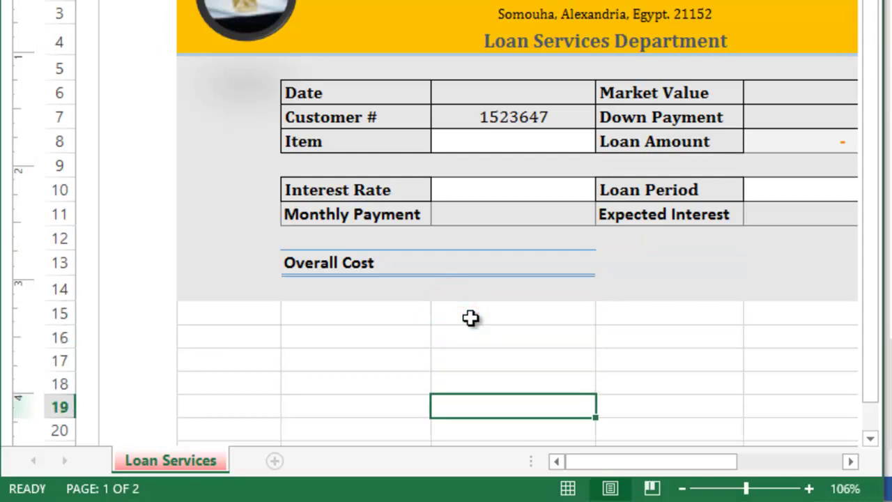
key(Down)
key(Down)
key(Down)
key(Down)
key(Down)
key(Down)
key(Down)
key(Down)
key(Down)
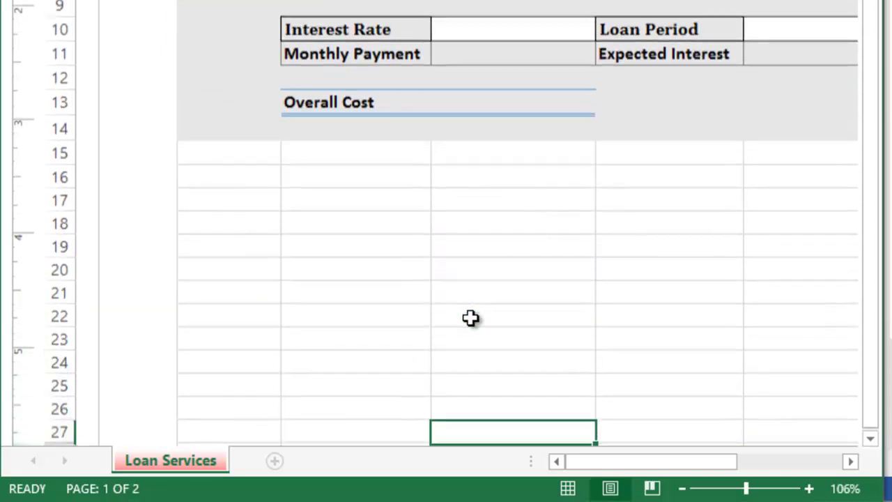
key(Down)
key(Down)
key(Down)
key(Down)
key(Down)
key(Down)
key(Down)
key(Down)
key(Down)
key(Down)
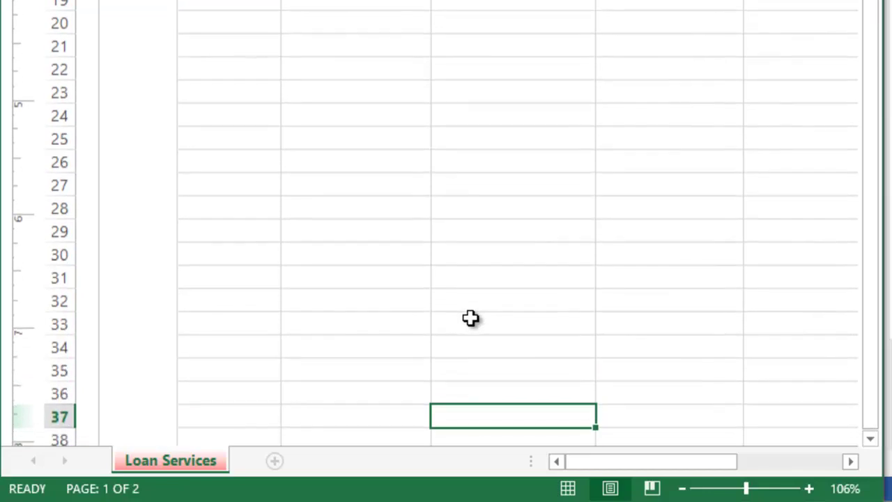
key(Down)
key(Down)
key(Down)
key(Down)
key(Down)
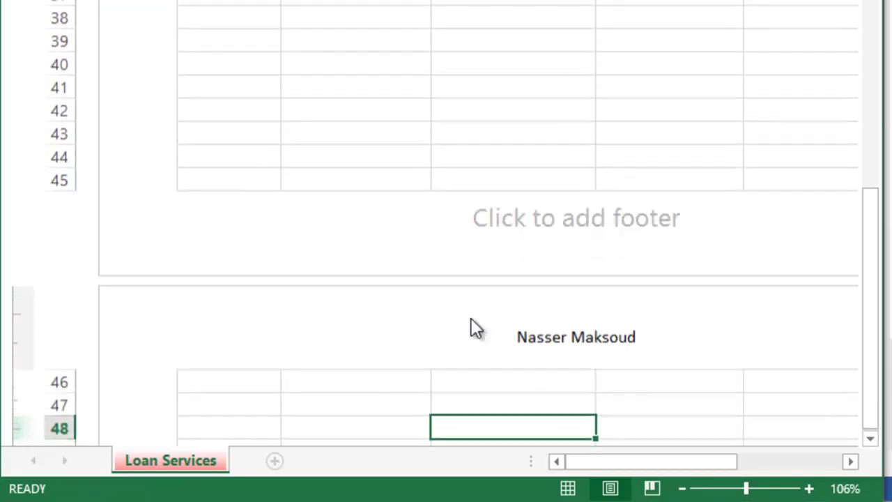
key(Up)
key(Up)
key(Up)
key(Up)
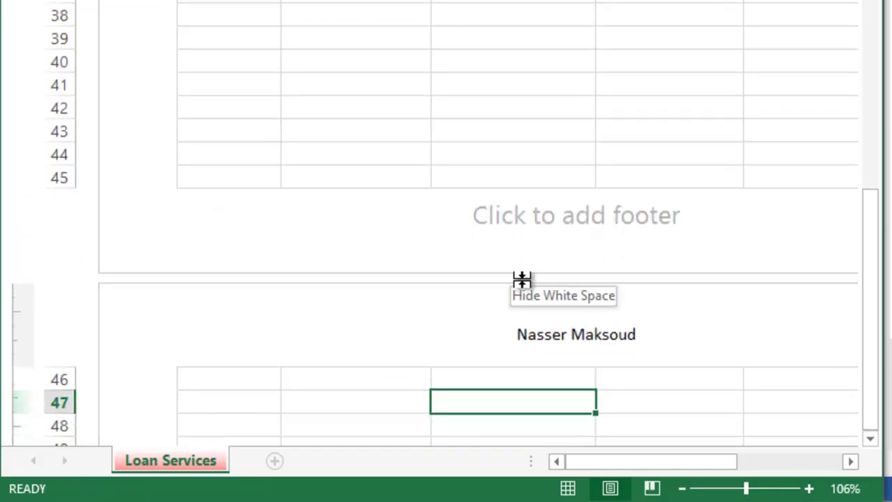
key(Down)
key(Down)
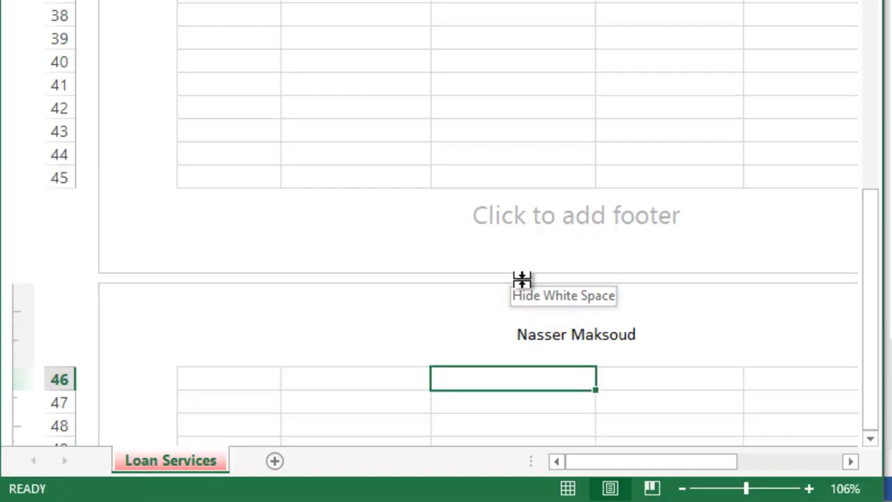
Open the page 1 footer and check its left, centre and right sections.
click(540, 220)
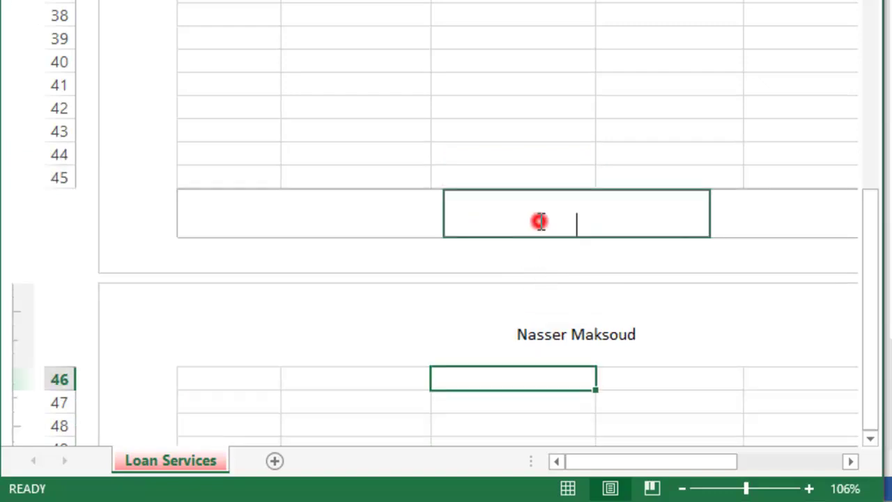
click(354, 221)
click(576, 209)
click(767, 203)
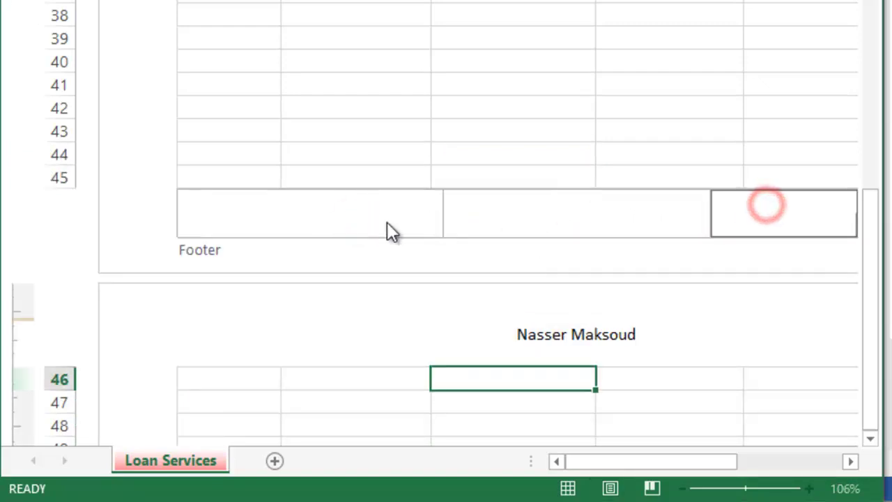
click(338, 214)
click(483, 213)
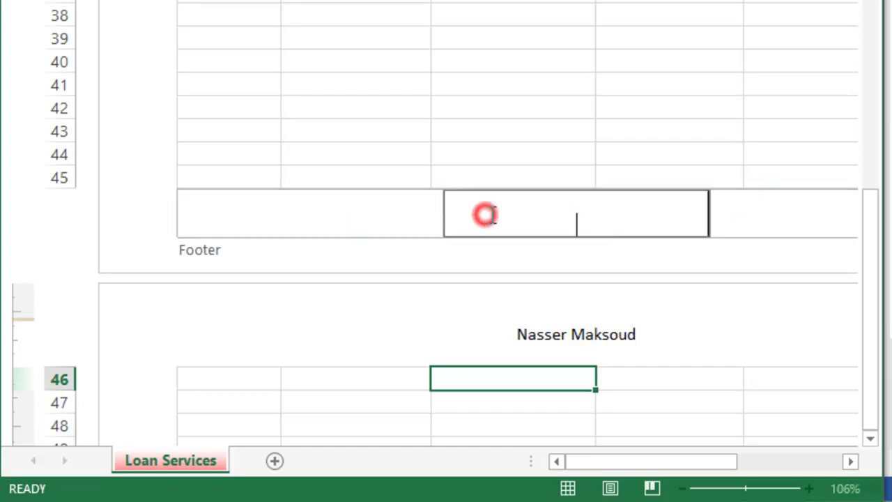
click(772, 207)
Maximize Excel, enter header and footer editing, and browse the preset footer list.
click(348, 219)
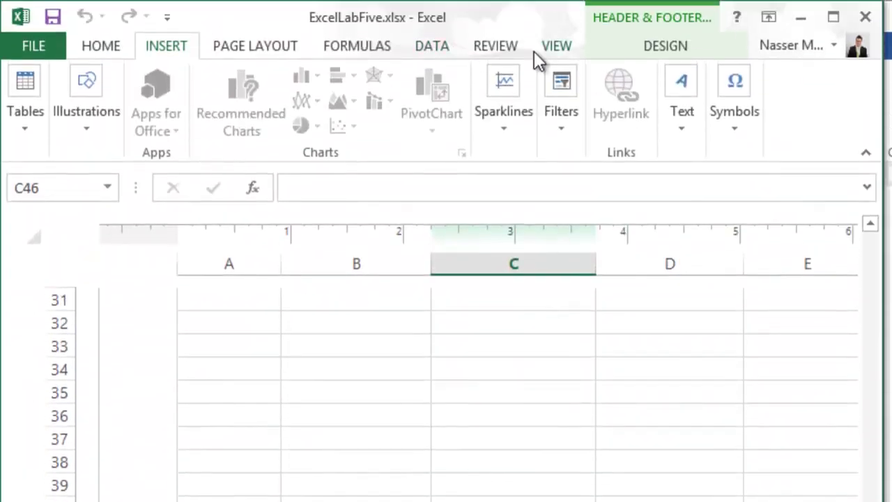
click(833, 17)
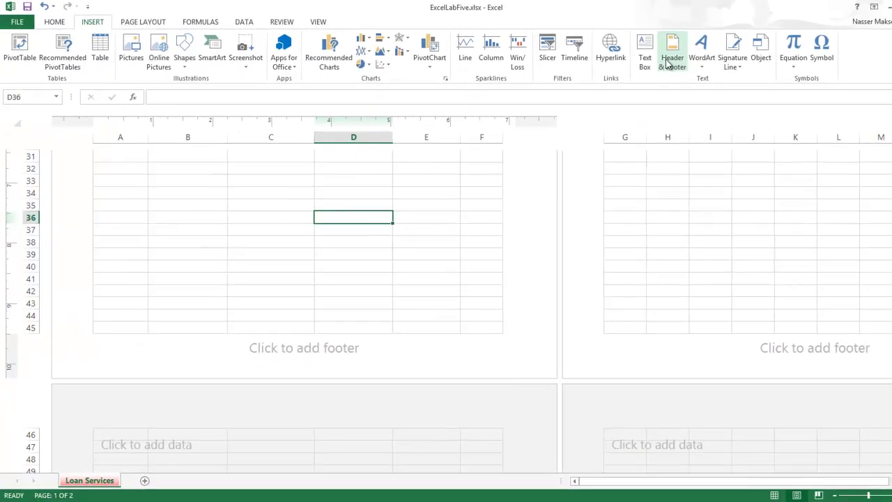
click(397, 105)
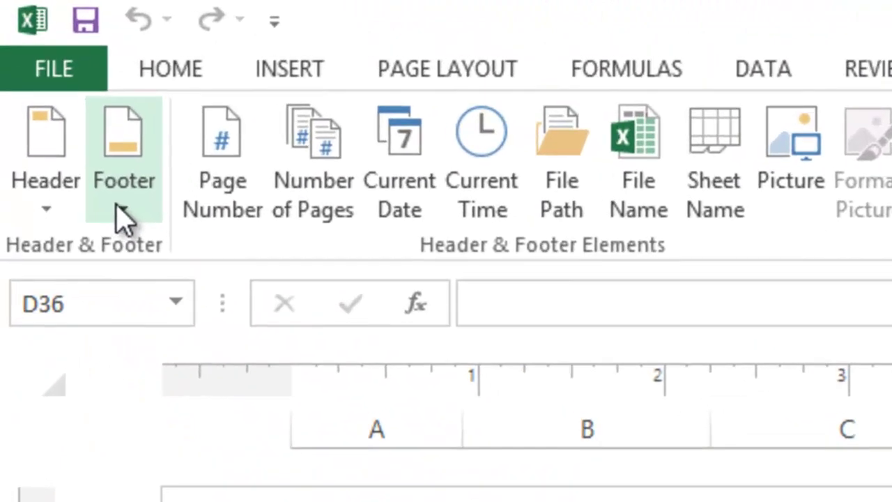
click(123, 213)
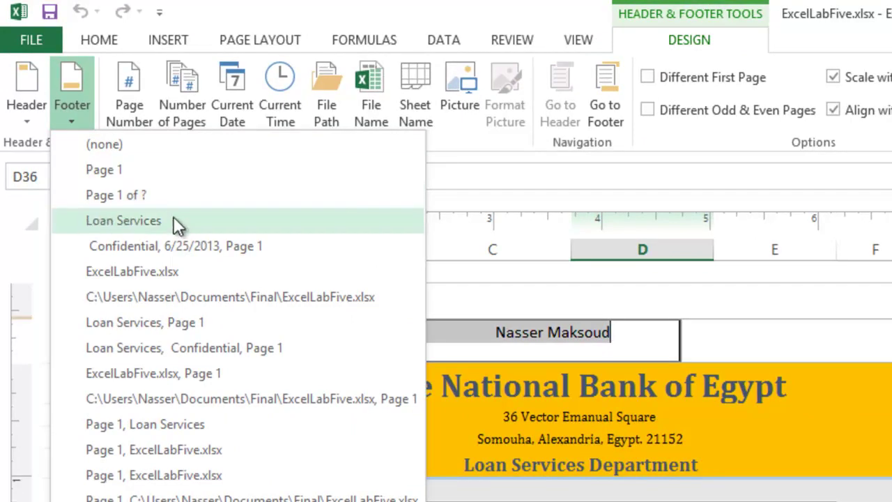
click(817, 15)
Snap Excel beside Word and apply the 'Loan Services, Confidential, Page 1' footer preset.
drag(820, 21, 6, 233)
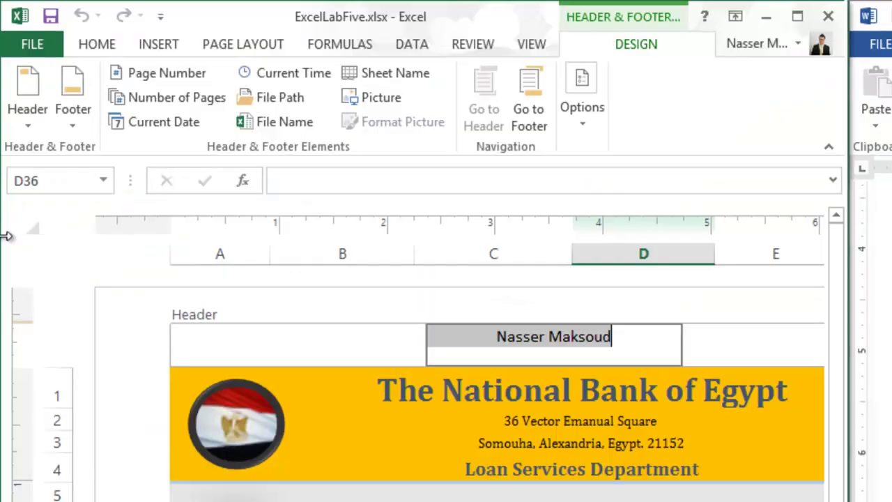
click(72, 122)
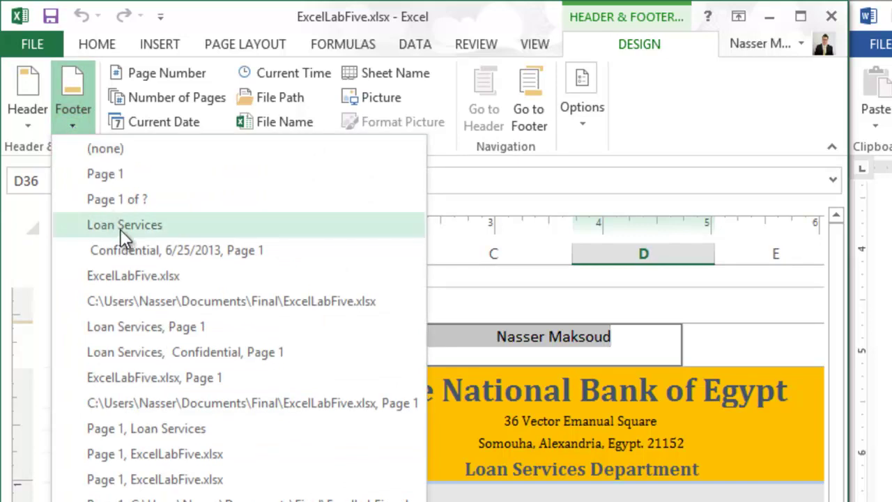
click(156, 352)
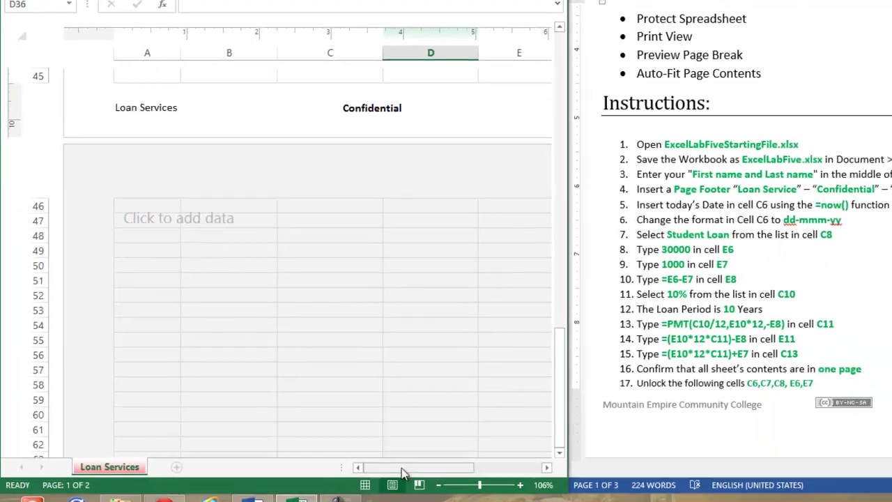
Check the Loan Services, Confidential and page-number footer sections, then scroll back to the top.
mouse_move(376, 454)
mouse_down()
mouse_move(459, 458)
mouse_move(364, 448)
mouse_up()
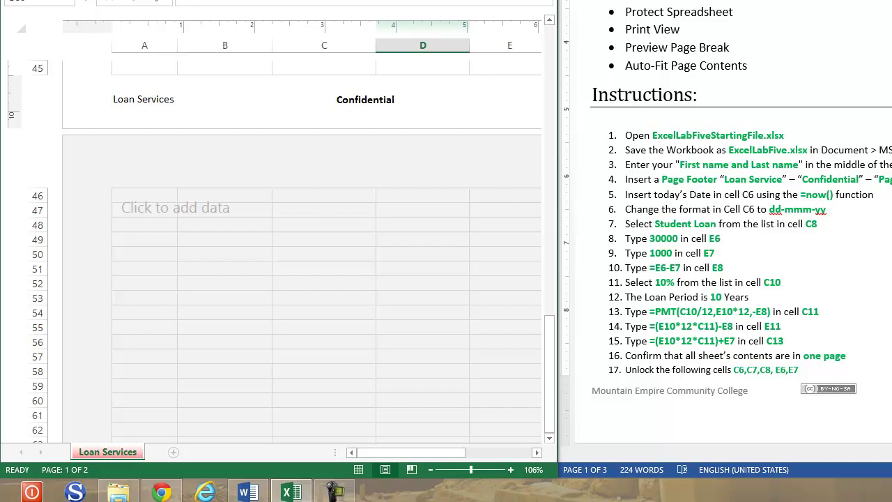
click(161, 103)
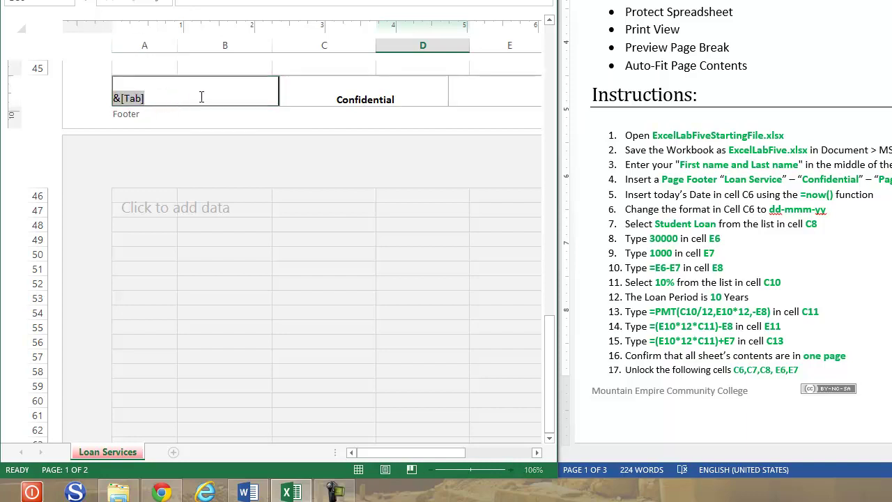
click(358, 92)
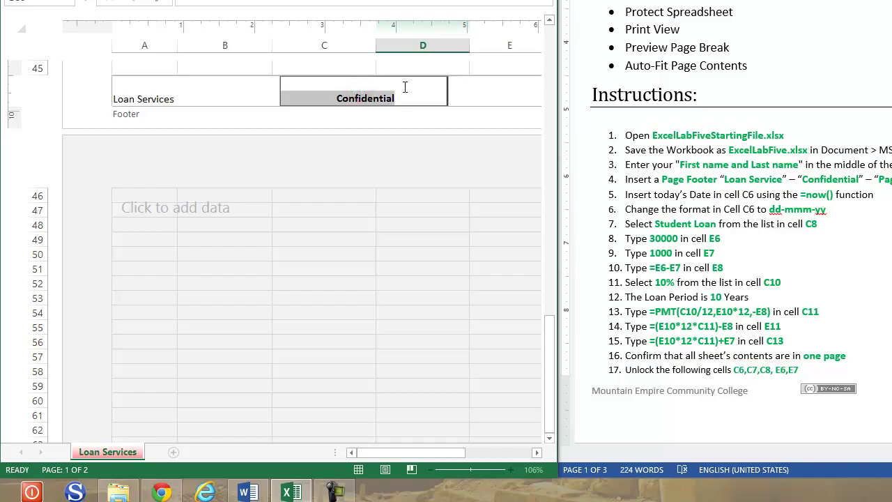
click(472, 87)
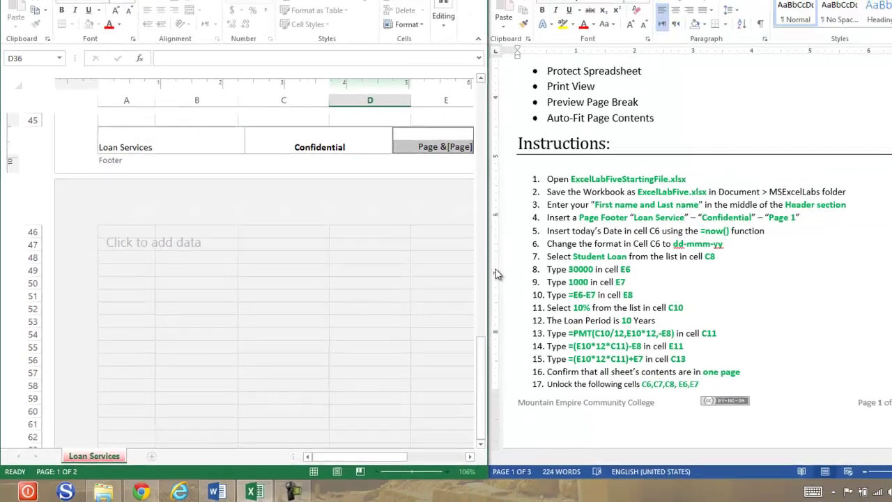
drag(549, 363, 548, 167)
drag(622, 255, 628, 192)
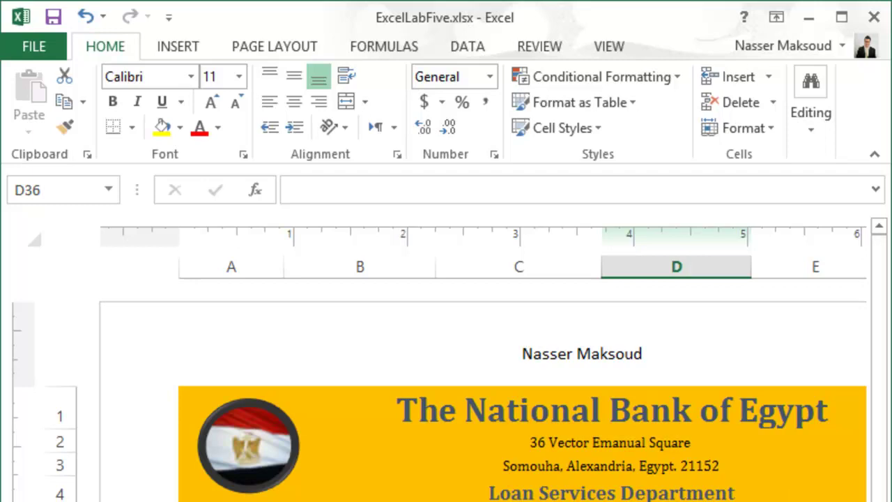
Enter =now() in cell C6 so the Date shows 25-Jun-13.
click(519, 498)
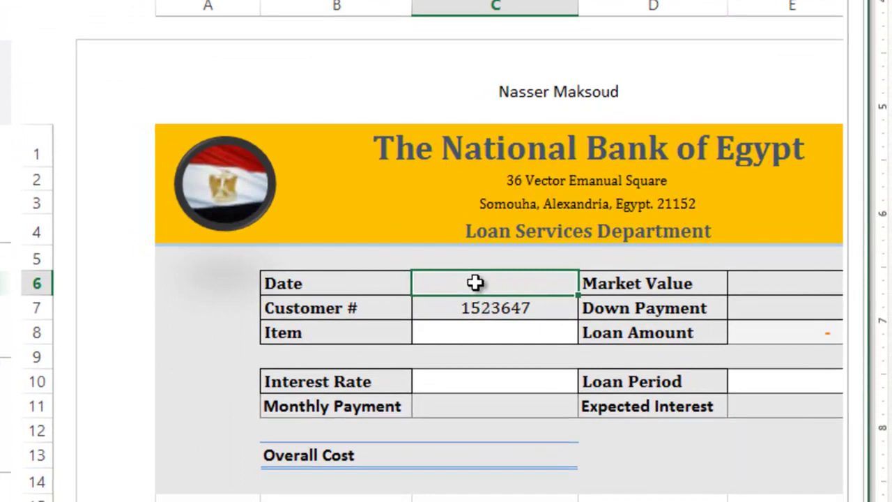
text(=n)
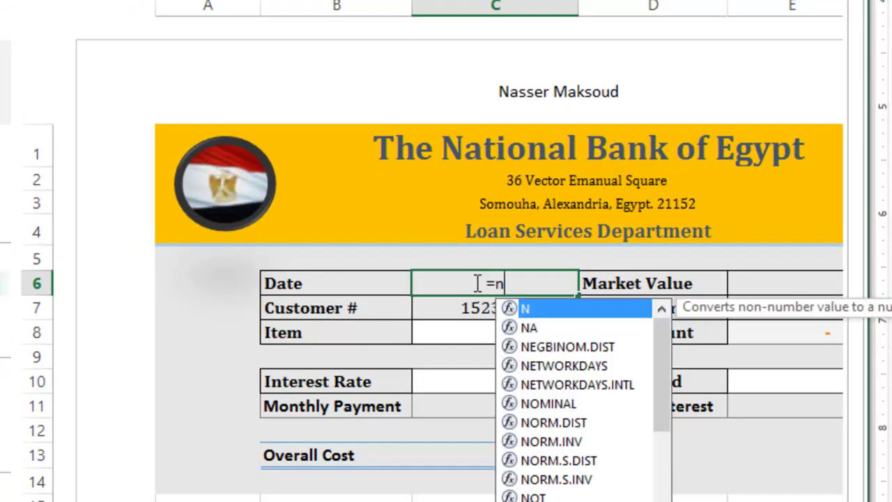
text(ow())
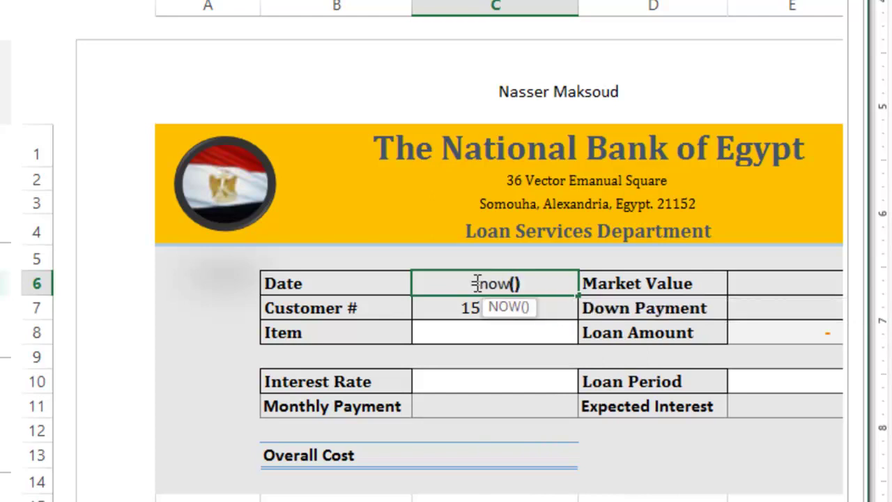
key(Return)
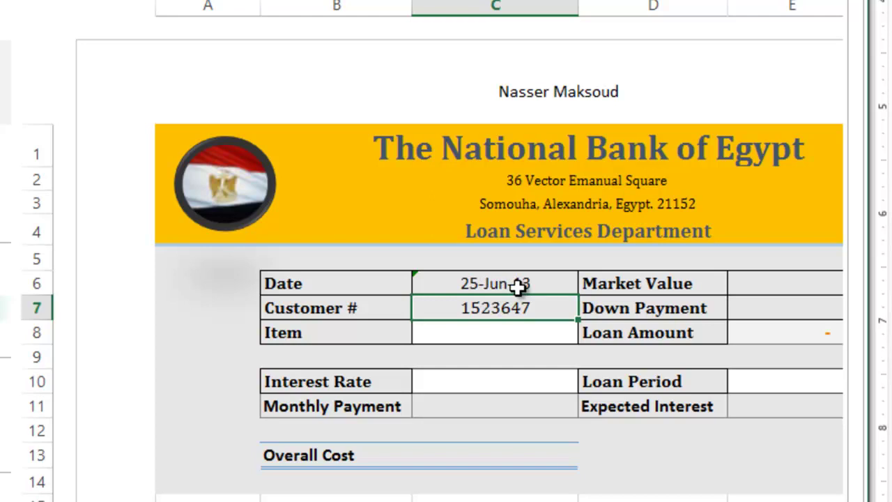
right_click(468, 290)
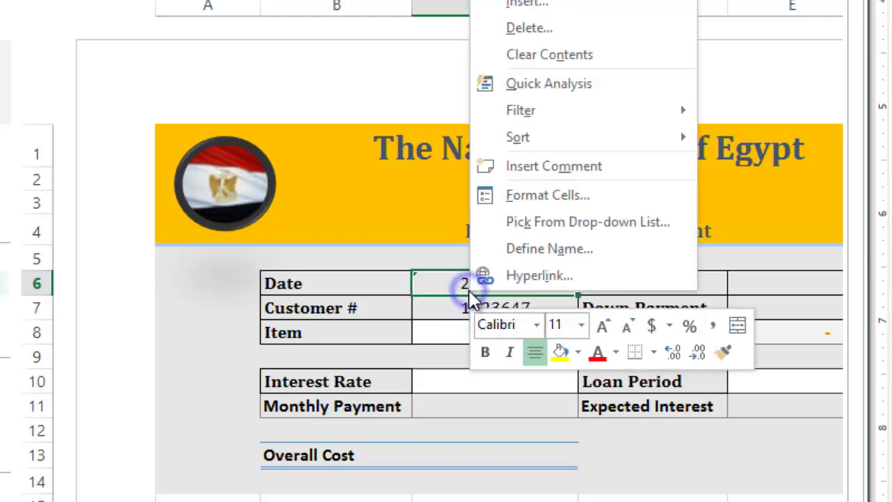
click(527, 199)
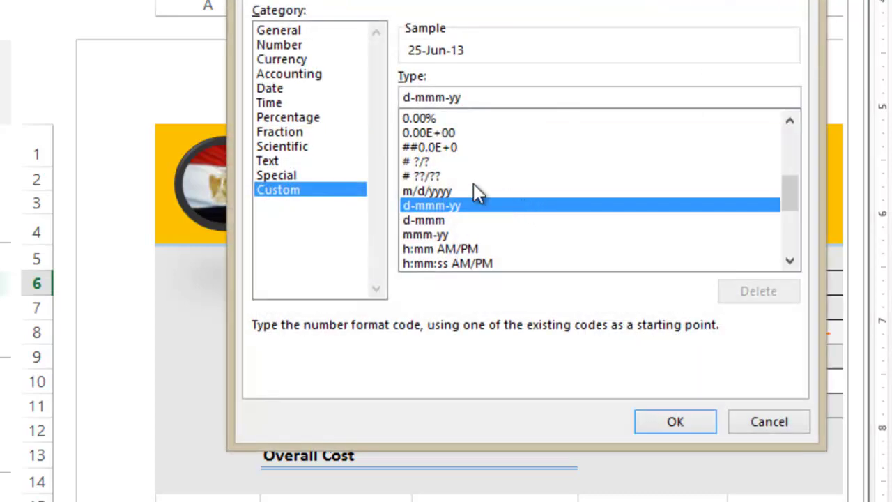
click(280, 87)
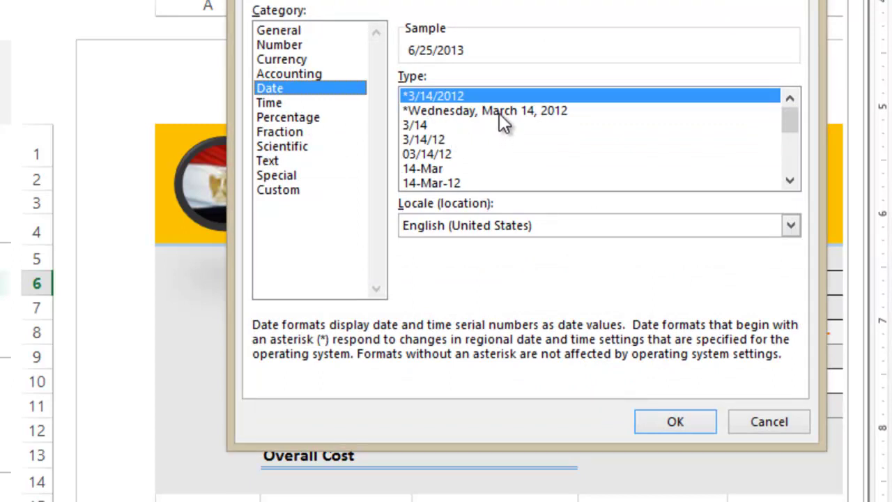
click(770, 427)
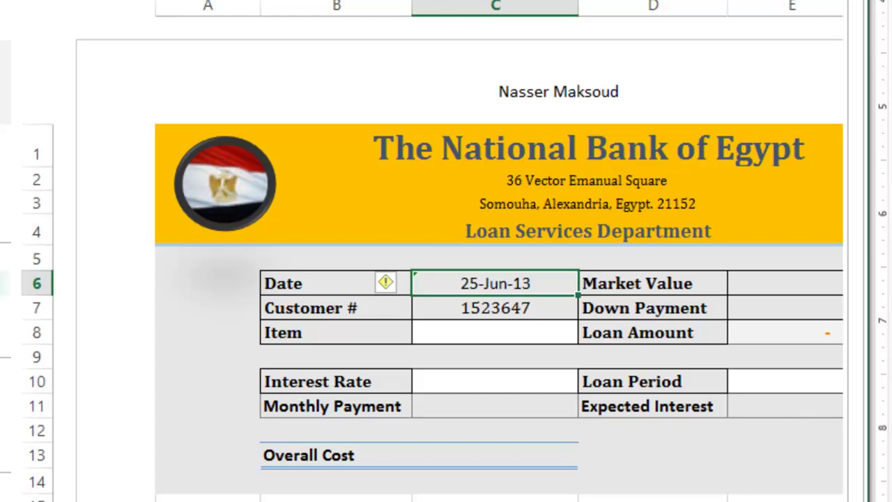
Pick Student Load from the Item drop-down list in cell C8.
click(503, 332)
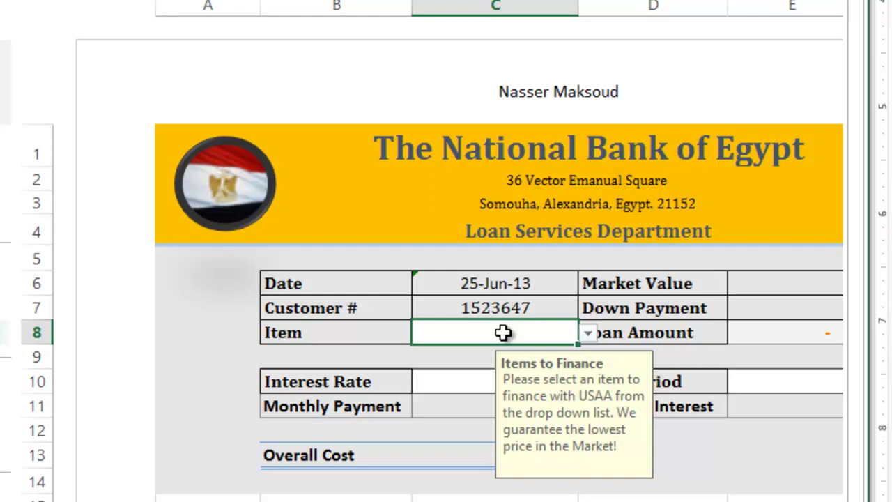
click(587, 333)
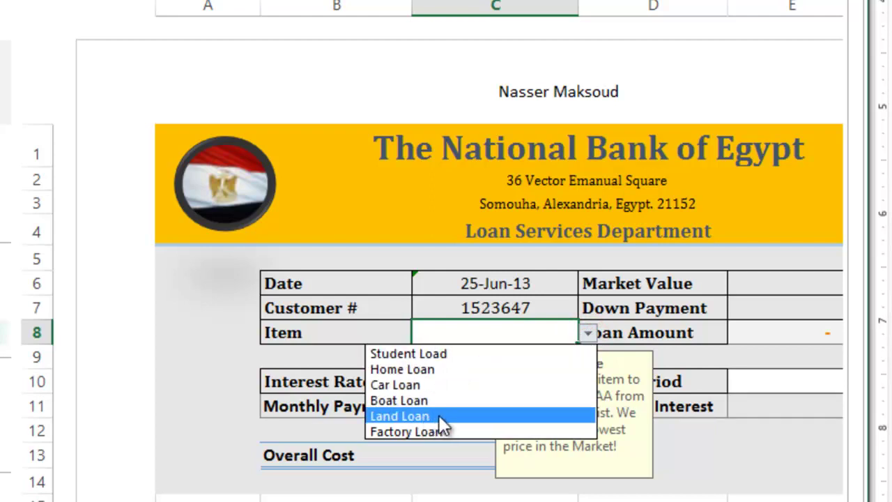
click(430, 351)
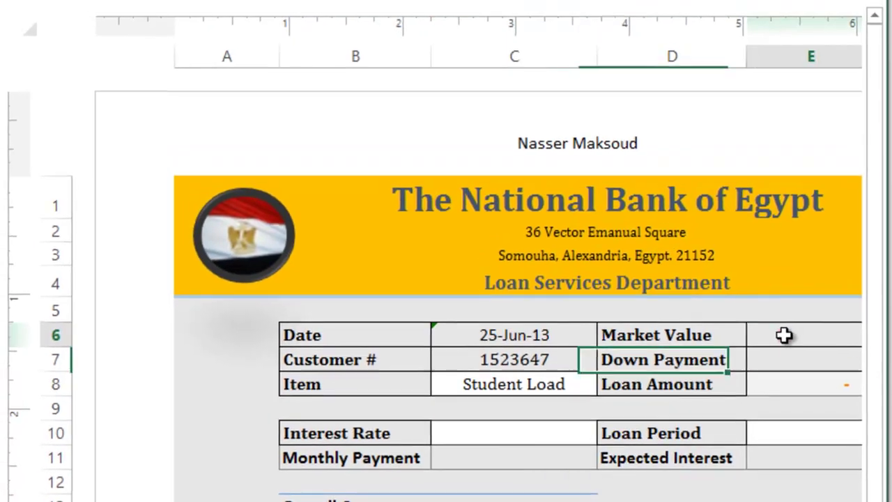
click(765, 286)
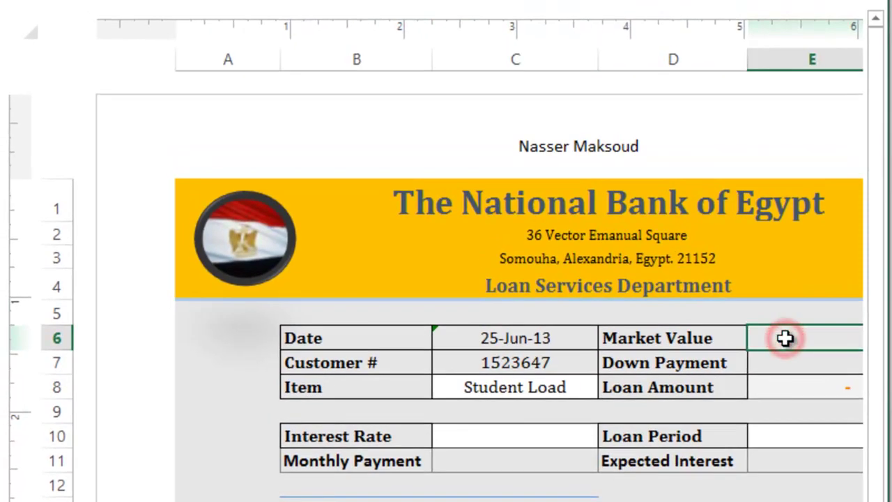
Enter Market Value 30,000 and Down Payment 1,000, then clear the Loan Amount cell E8.
text(300000)
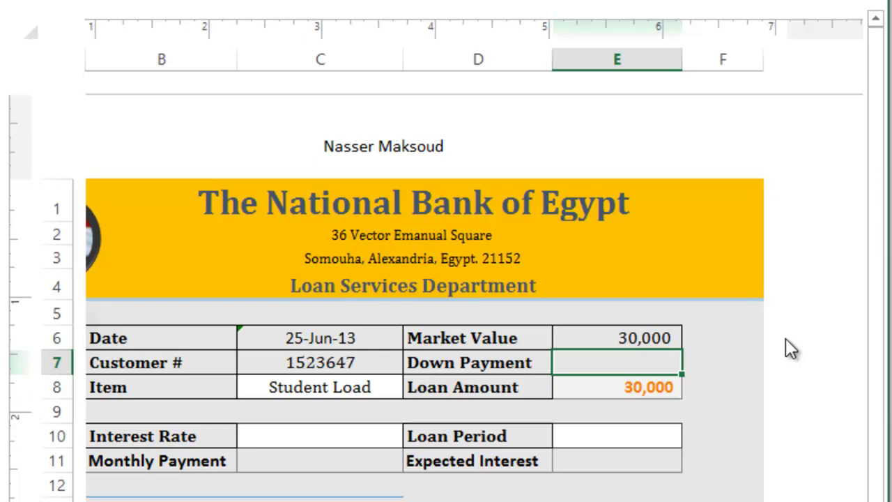
text(1000)
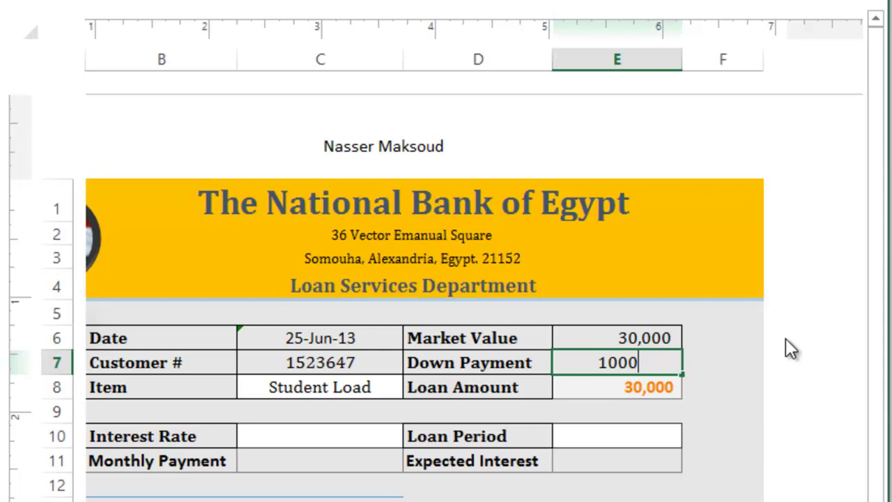
key(Return)
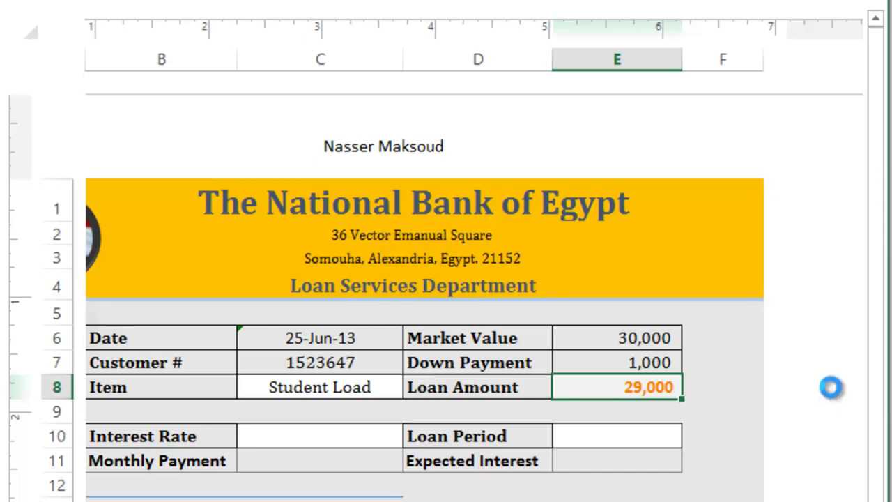
key(Delete)
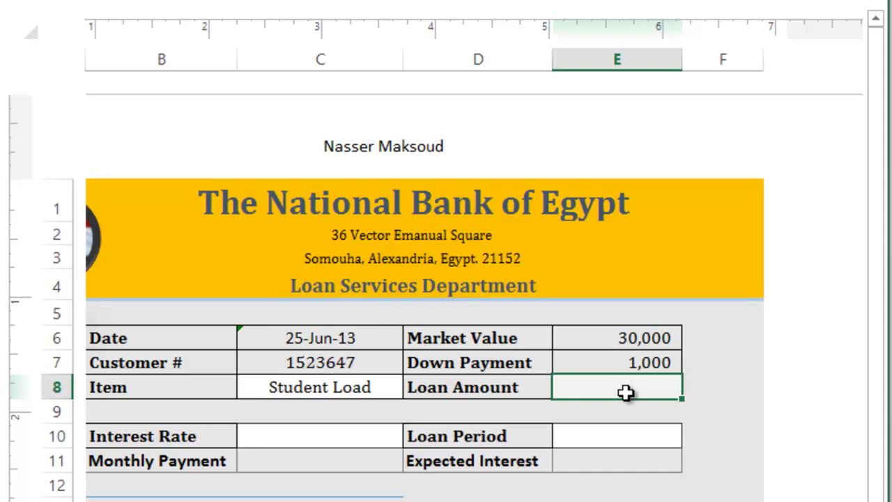
Enter =E6-E7 in E8 so the Loan Amount computes to 29,000.
text(=E)
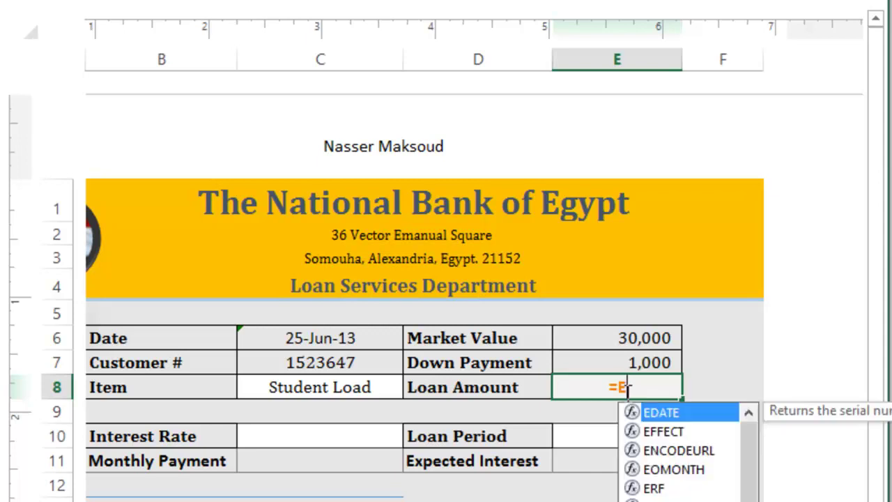
text(6)
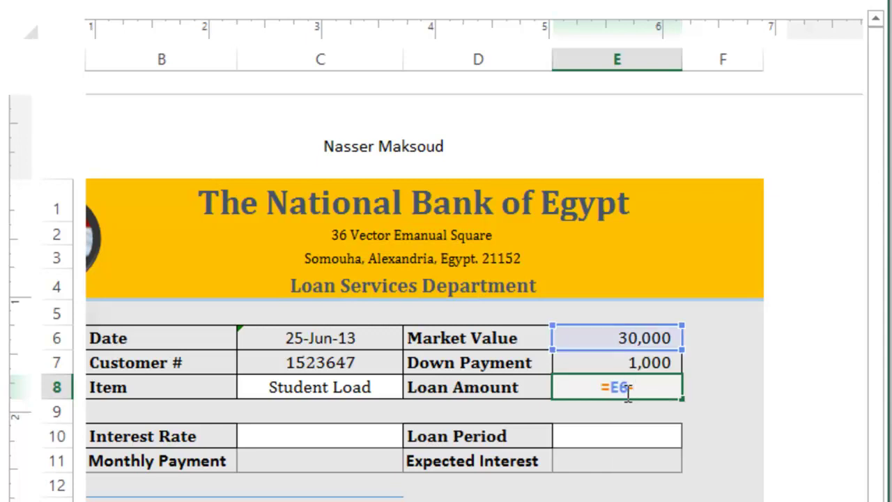
text(-E7)
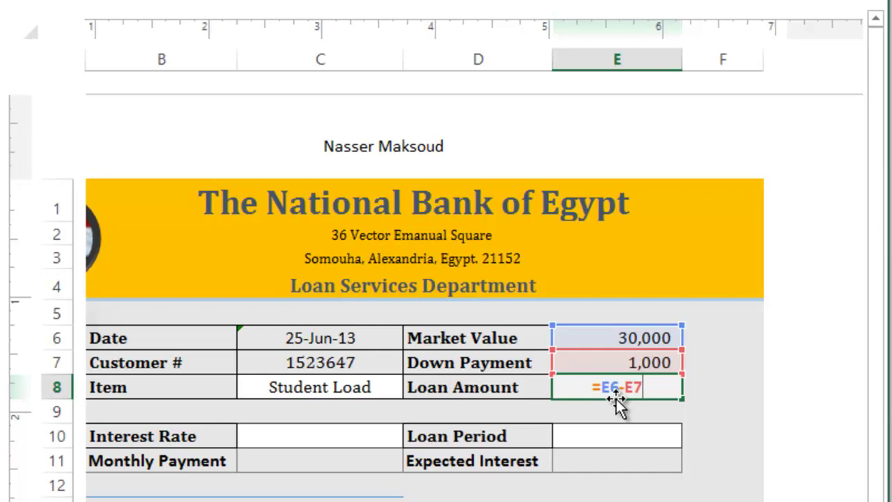
key(Return)
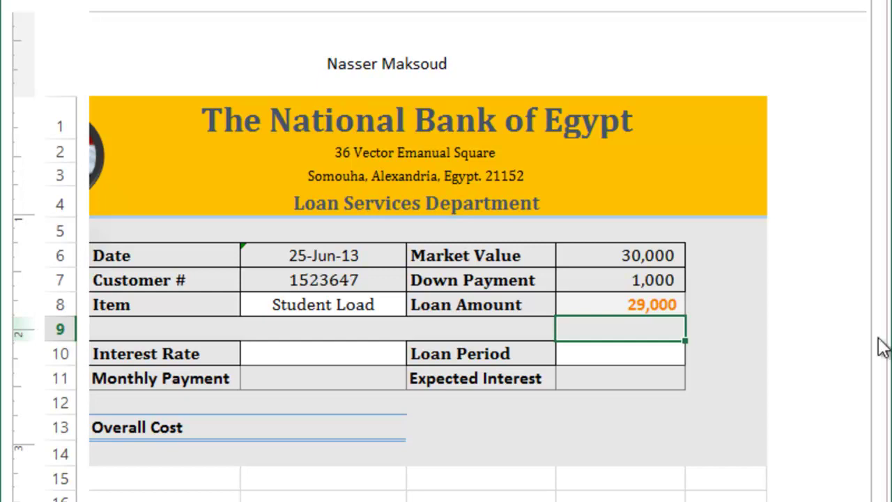
click(342, 354)
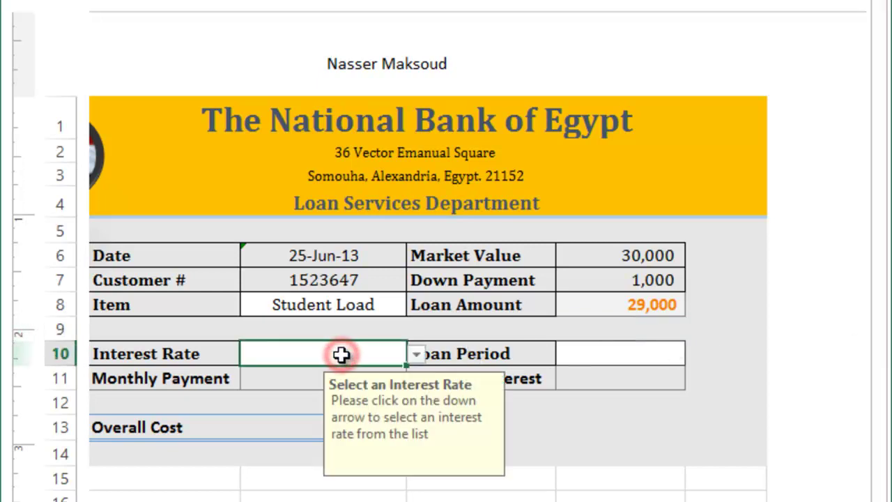
Choose a 10% Interest Rate in C10 and a 10-year Loan Period in E10 from their drop-downs.
click(415, 354)
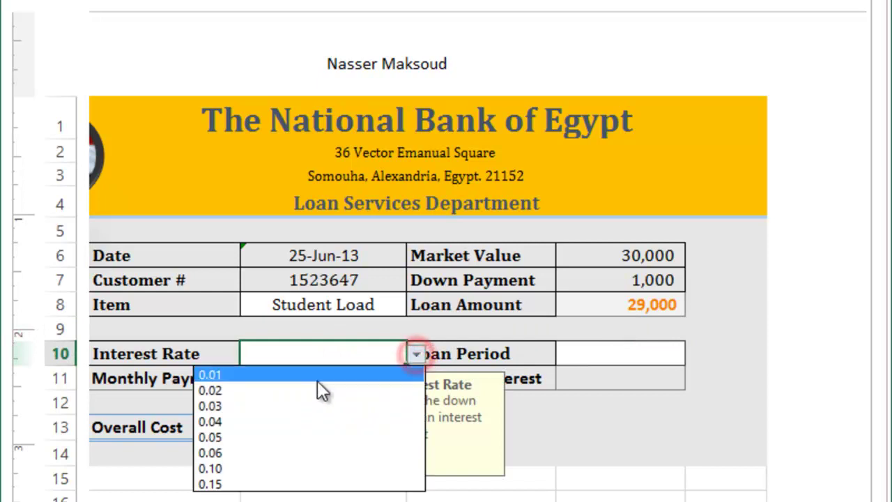
click(268, 468)
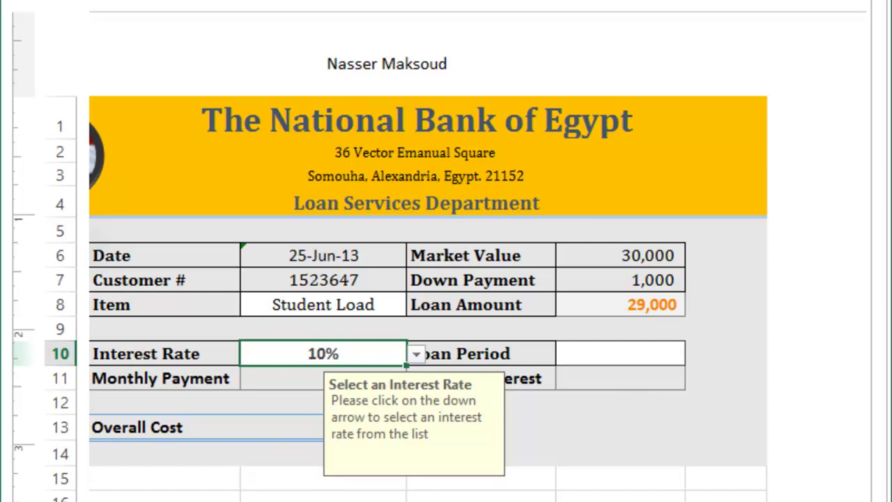
click(635, 353)
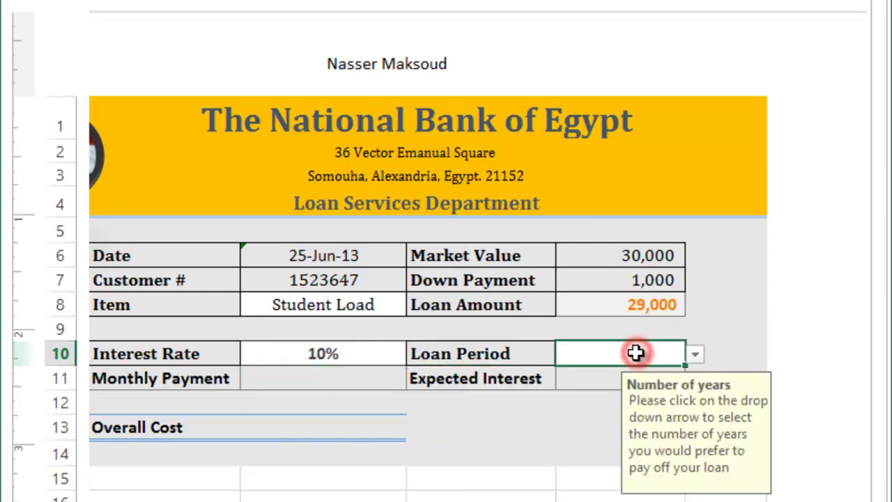
click(695, 354)
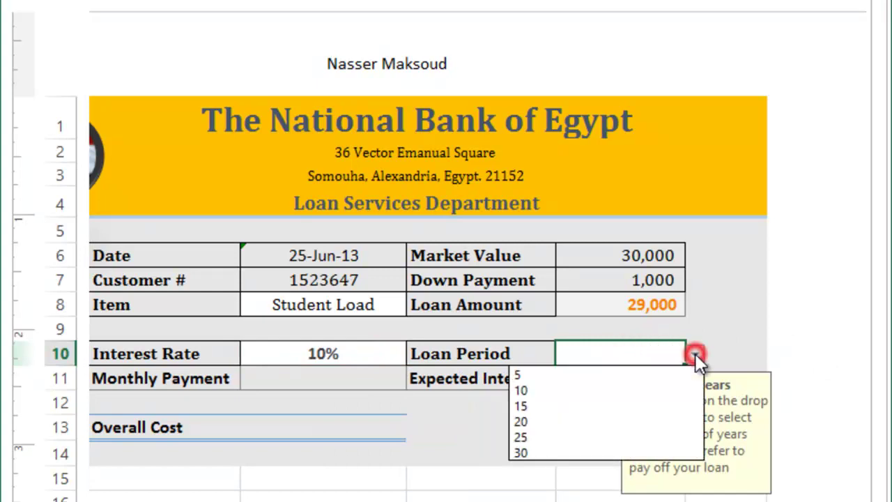
click(597, 389)
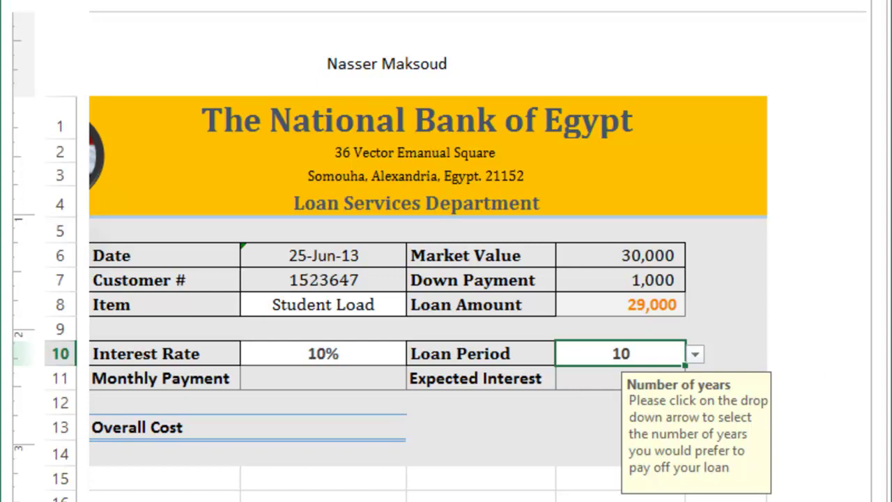
Begin the Monthly Payment formula in C11 by inserting =PMT( from AutoComplete.
click(337, 381)
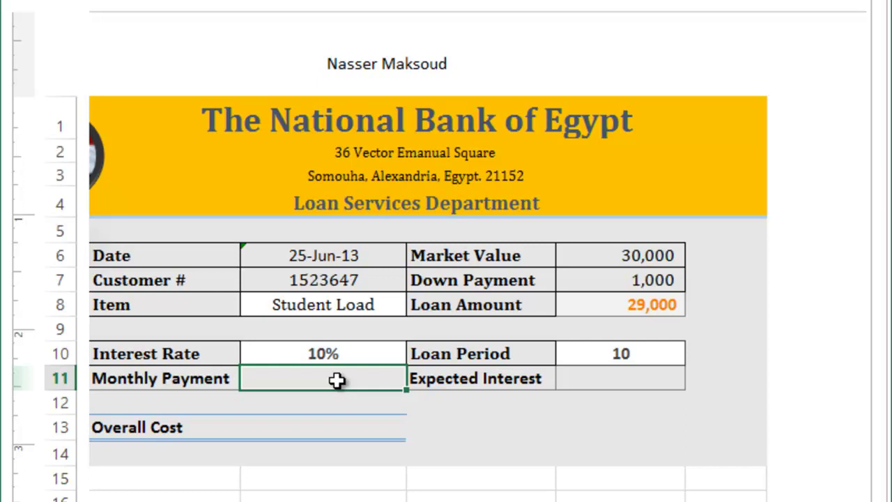
text(=)
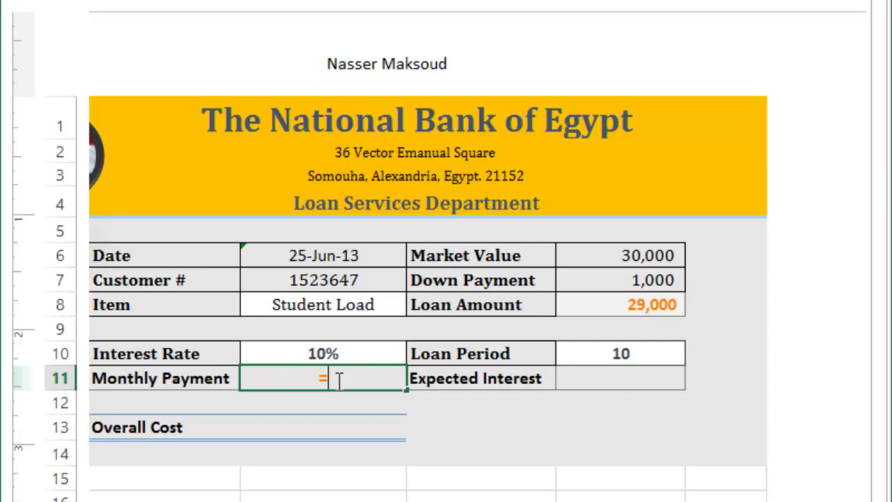
text(PMT)
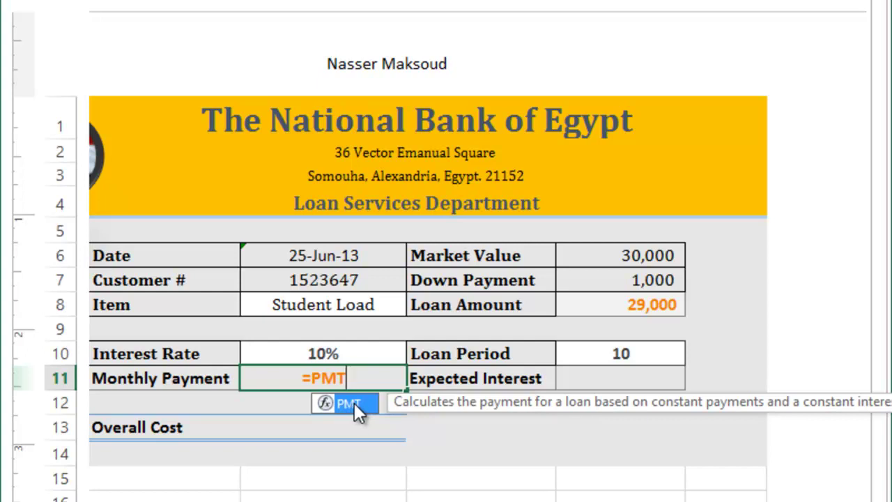
double_click(349, 403)
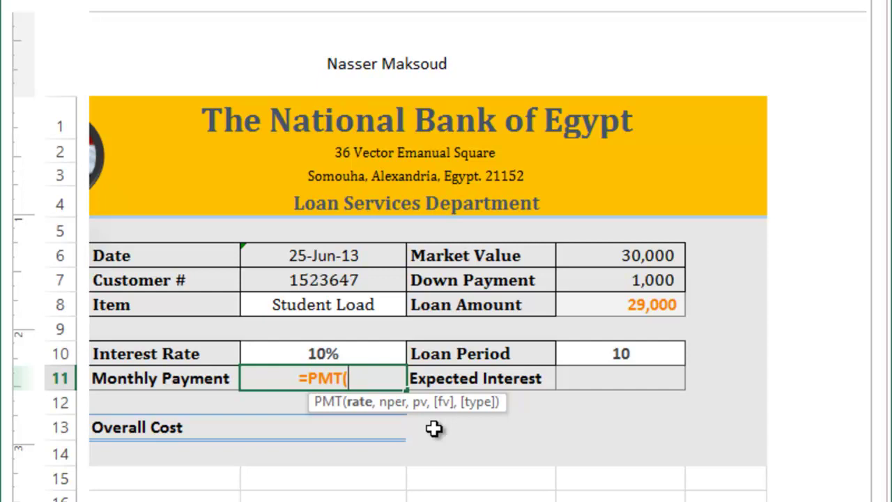
Complete C11 as =PMT(C10/12,E10*12,E8), giving a monthly payment of ($383.24).
text(C10)
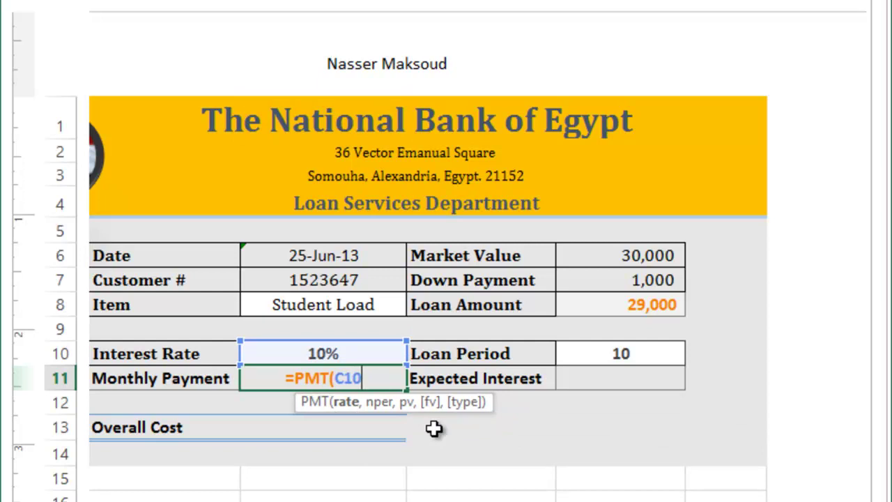
text(/12)
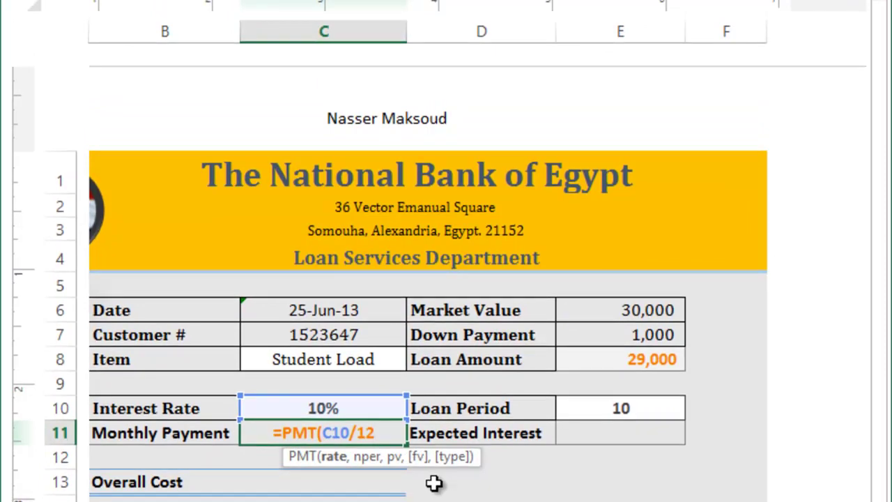
text(,)
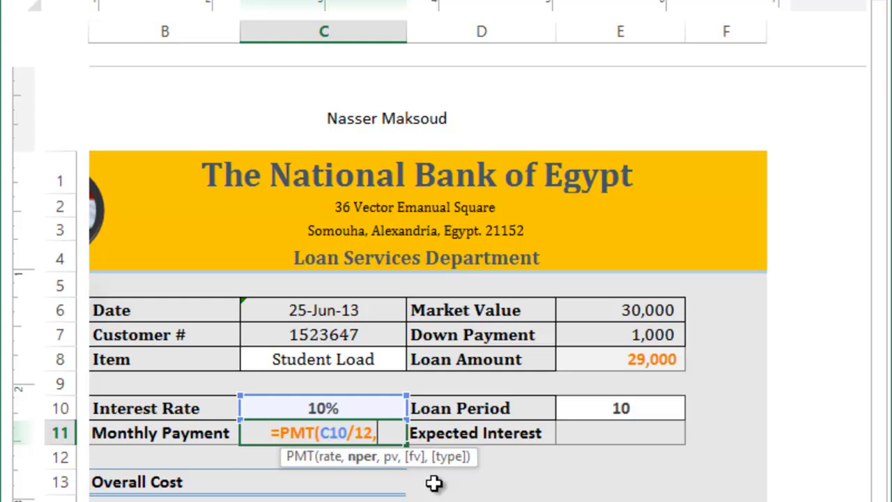
text(E10)
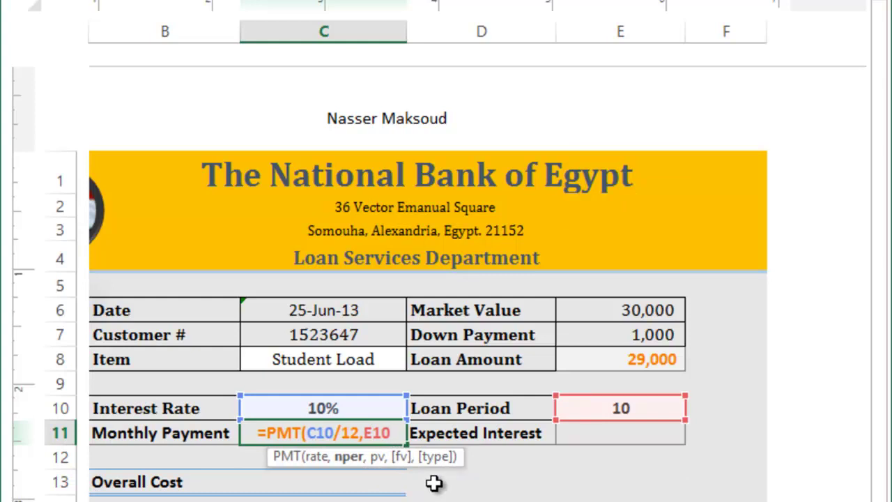
text(*12)
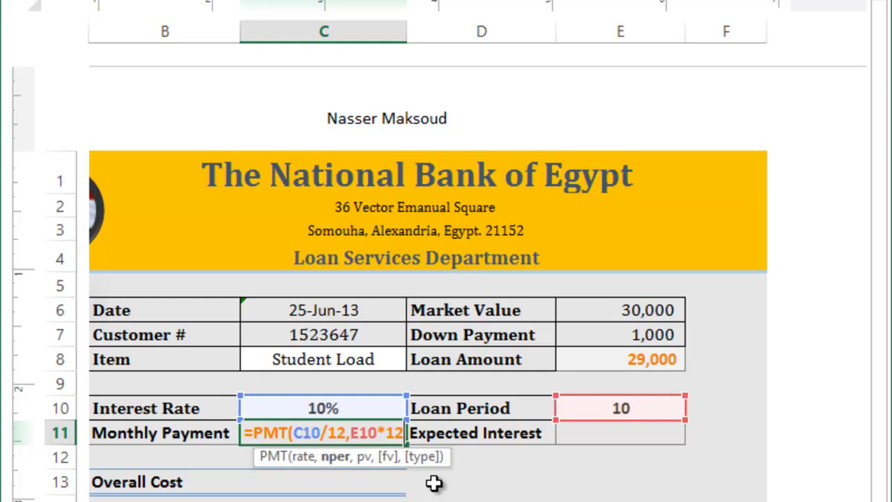
text(,)
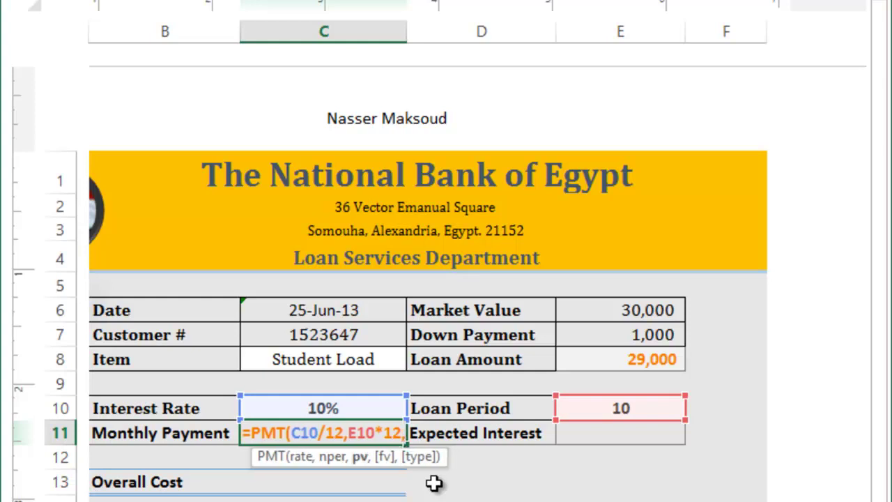
text(E8)
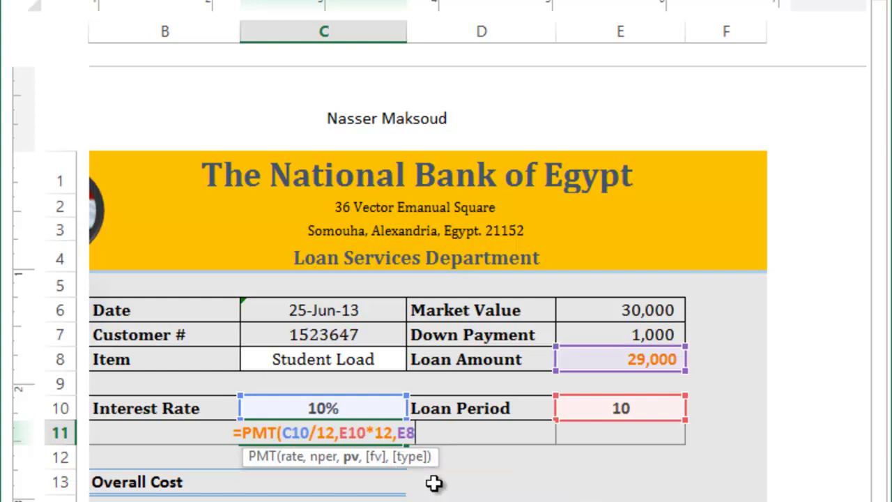
key(ctrl+Return)
key(Left)
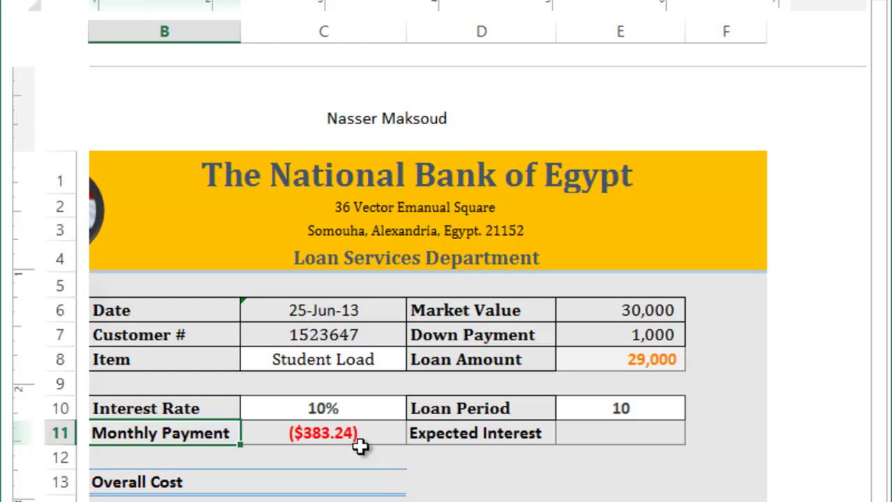
Edit the C11 formula to =PMT(C10/12,E10*12,-E8) so Monthly Payment reads $383.24.
click(333, 433)
double_click(333, 433)
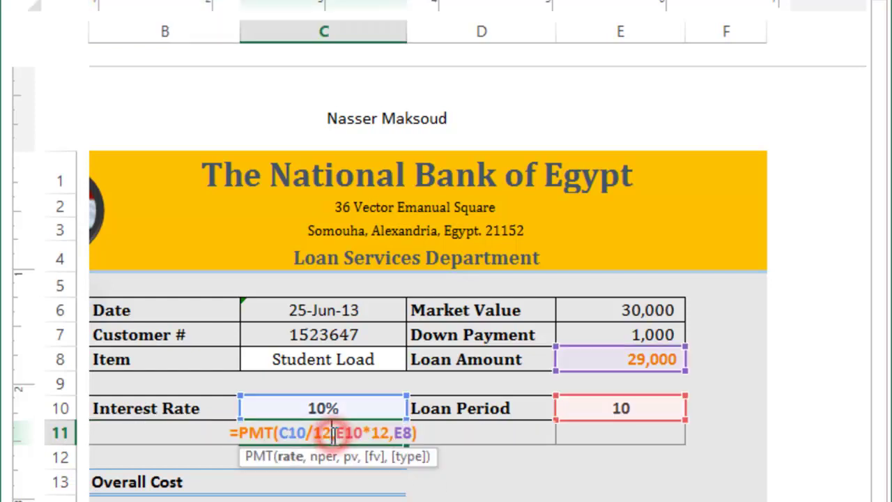
click(394, 431)
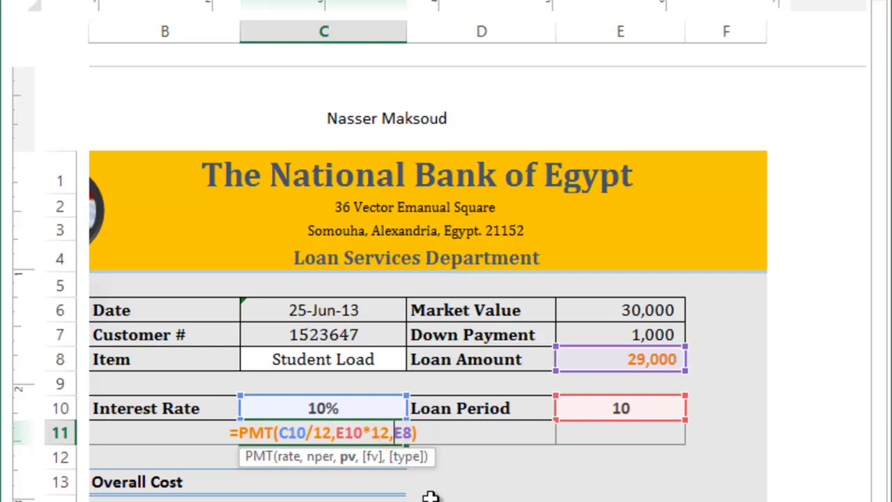
text(-)
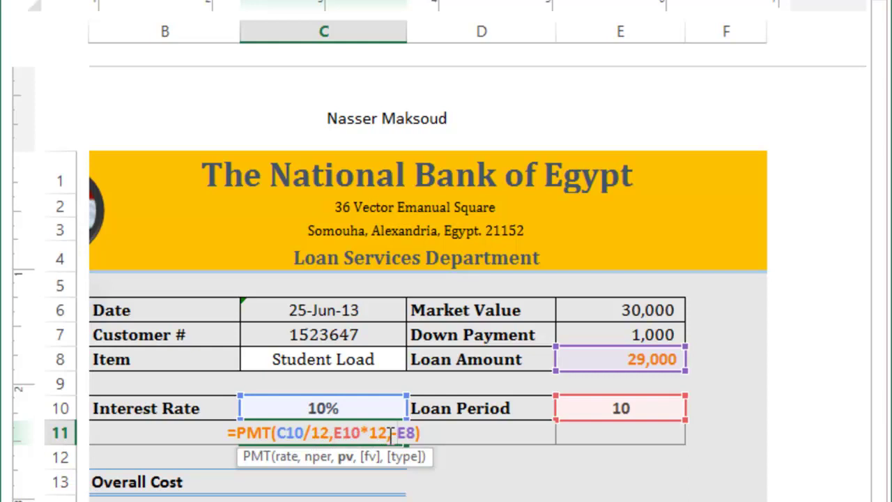
key(End)
key(Return)
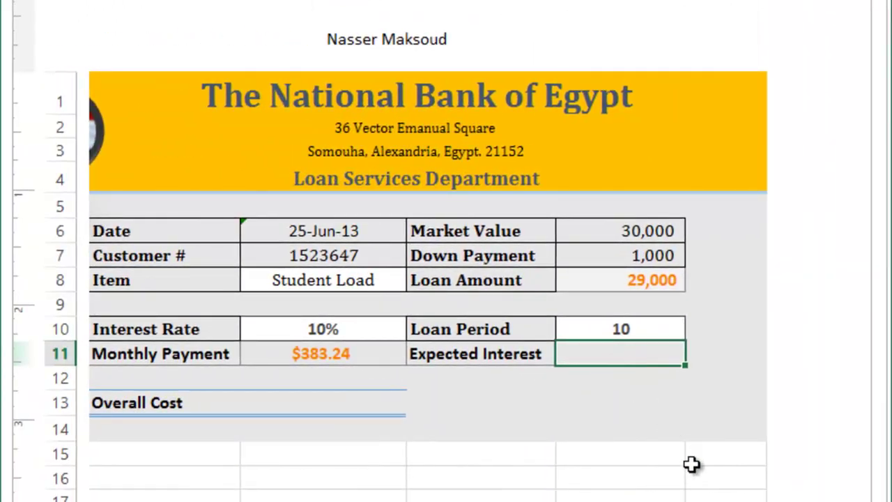
Enter =(E10*12*C11)-E8 in E11, giving an Expected Interest of $16,988.46.
text(=)
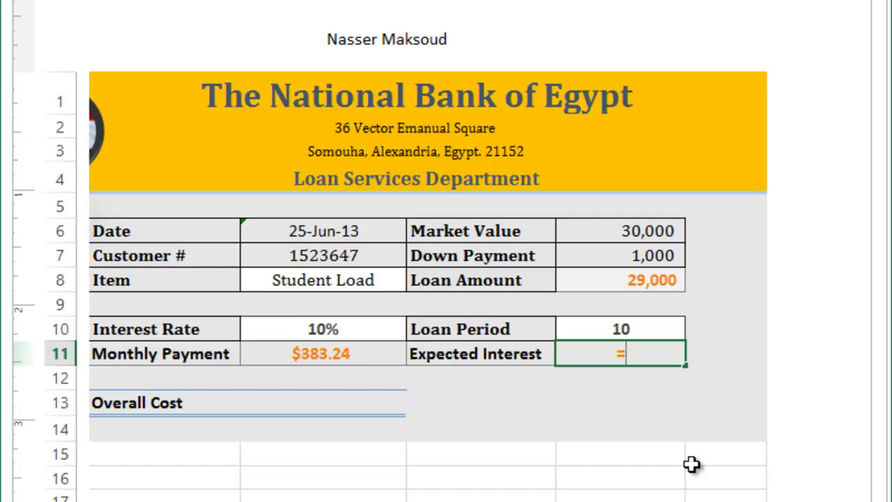
text((E)
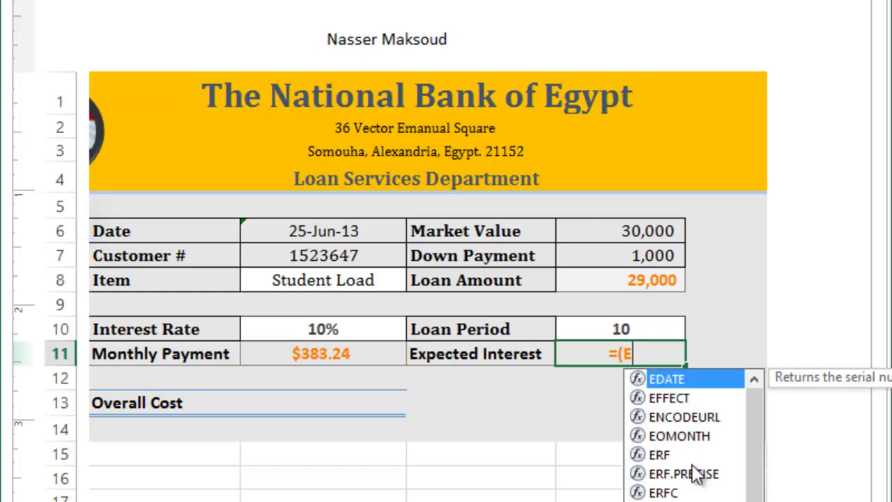
text(10)
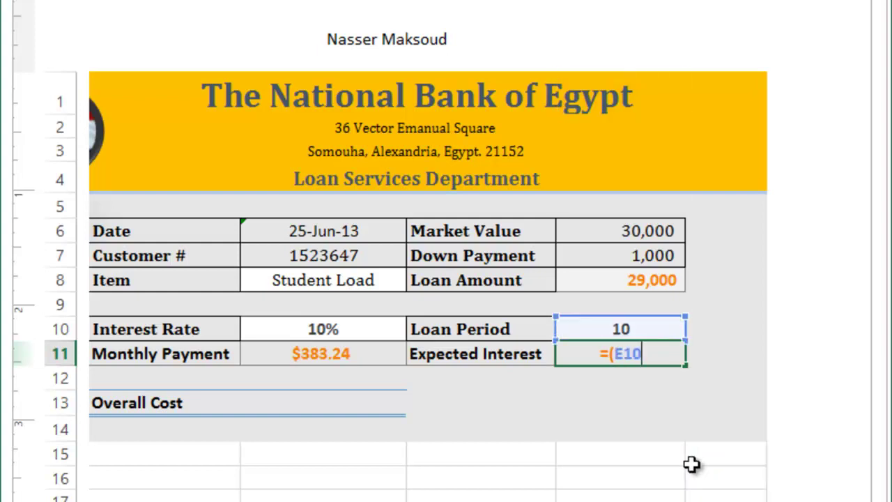
text(*12)
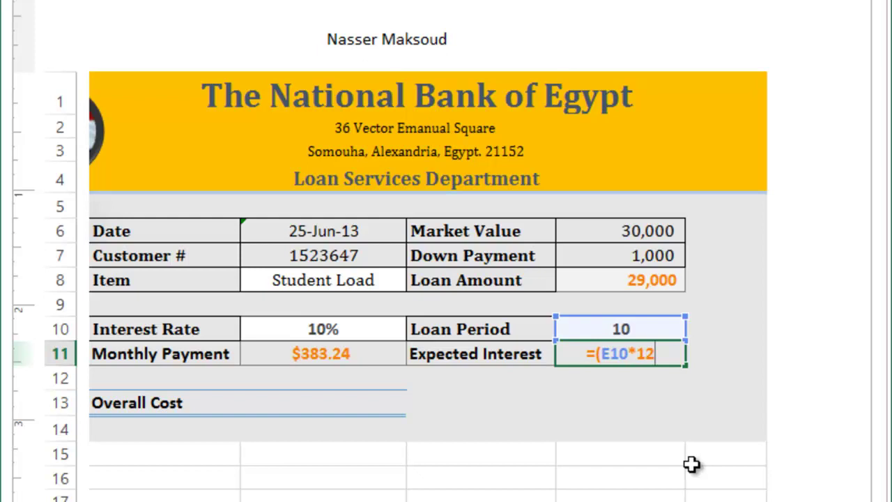
text(*)
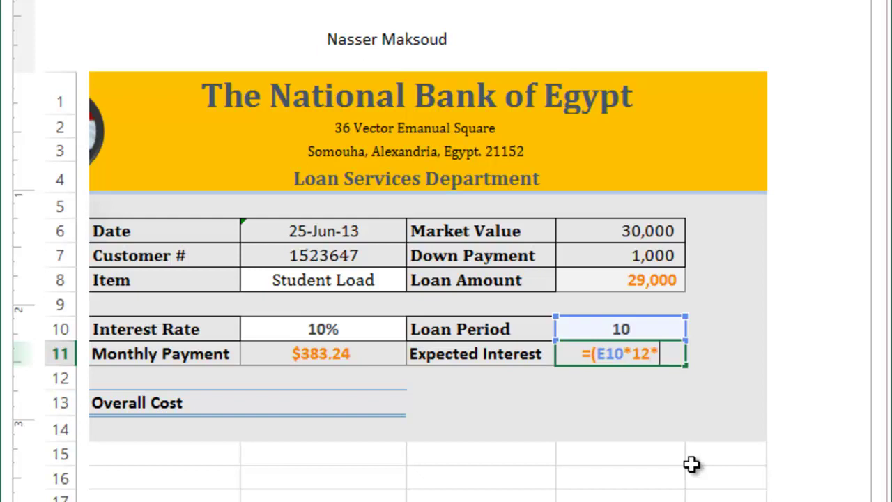
text(C11)
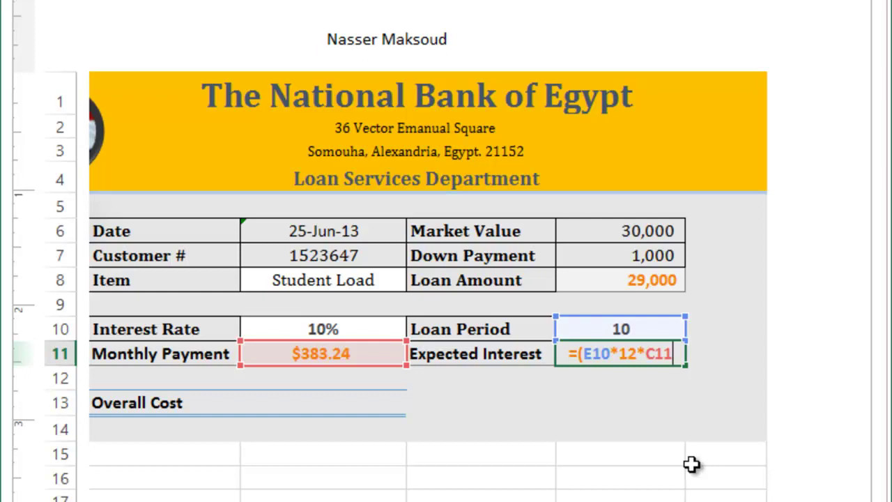
text())
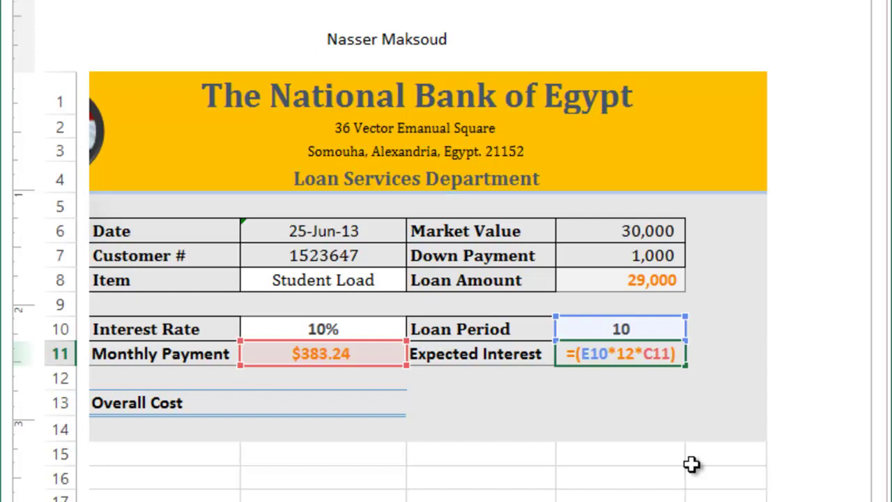
text(-)
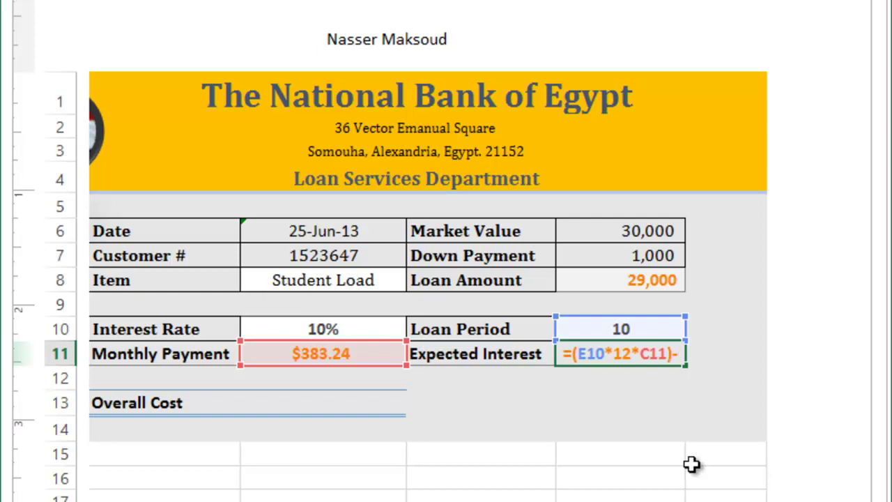
text(E)
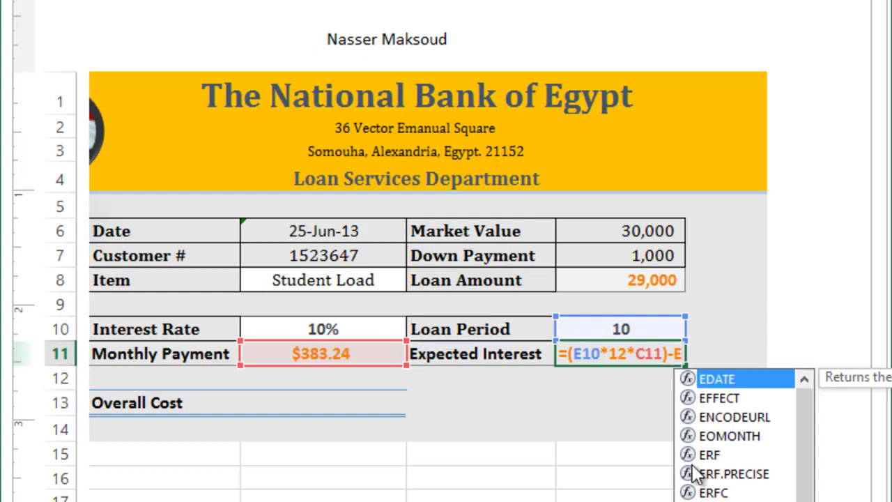
text(8)
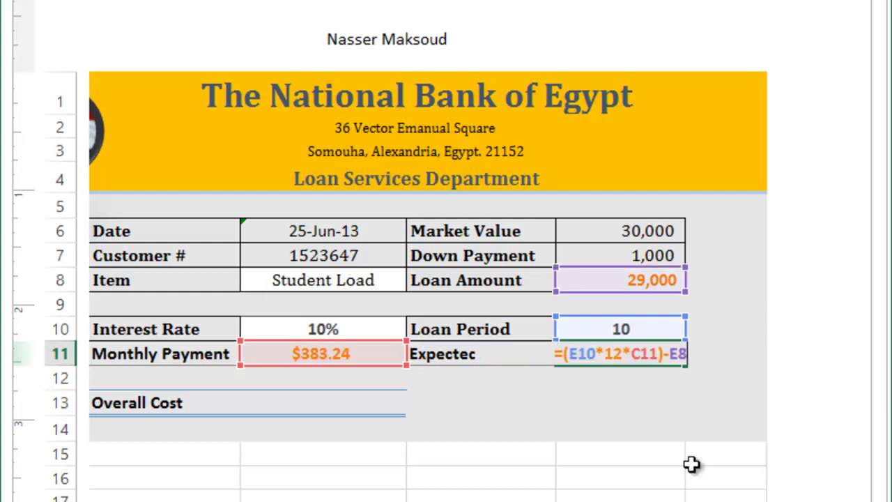
key(Return)
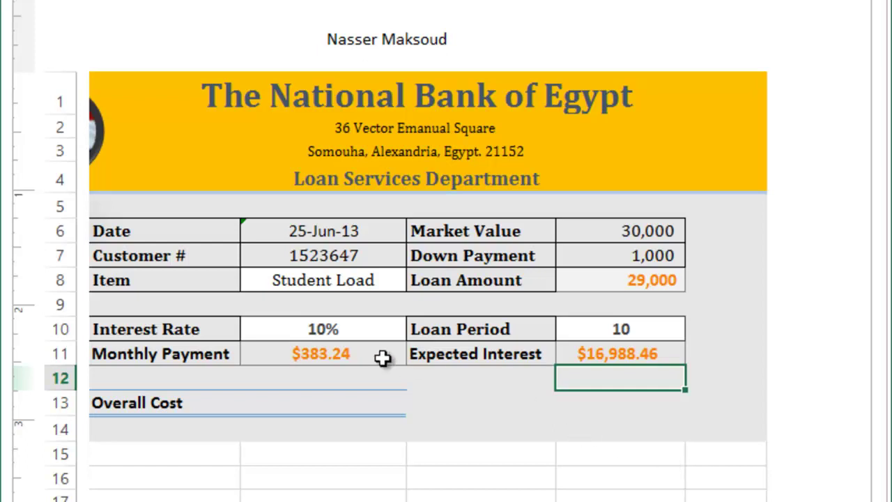
click(589, 357)
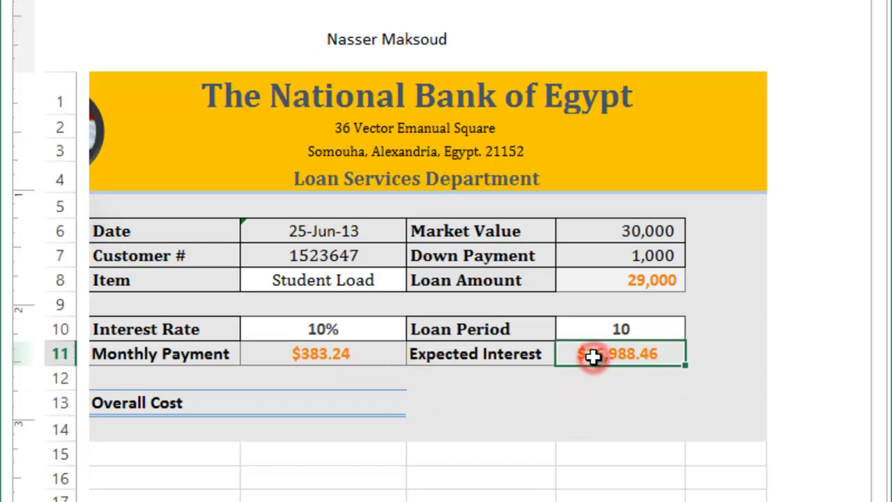
double_click(592, 356)
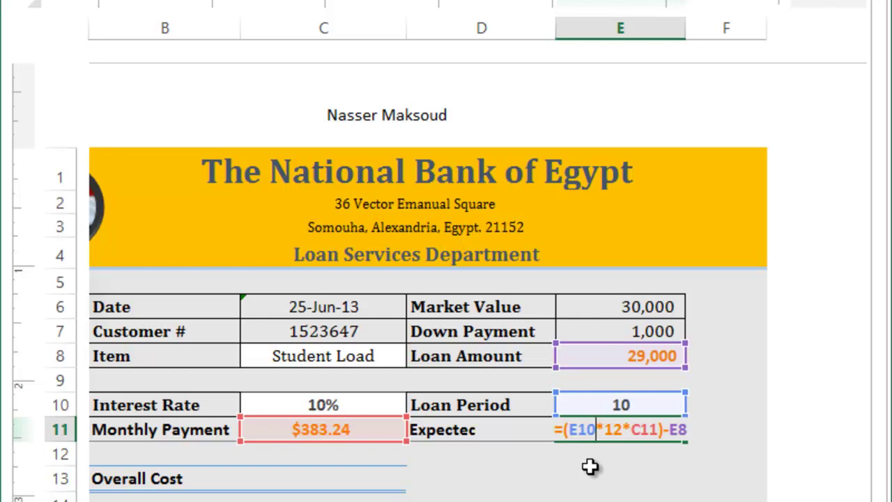
key(Return)
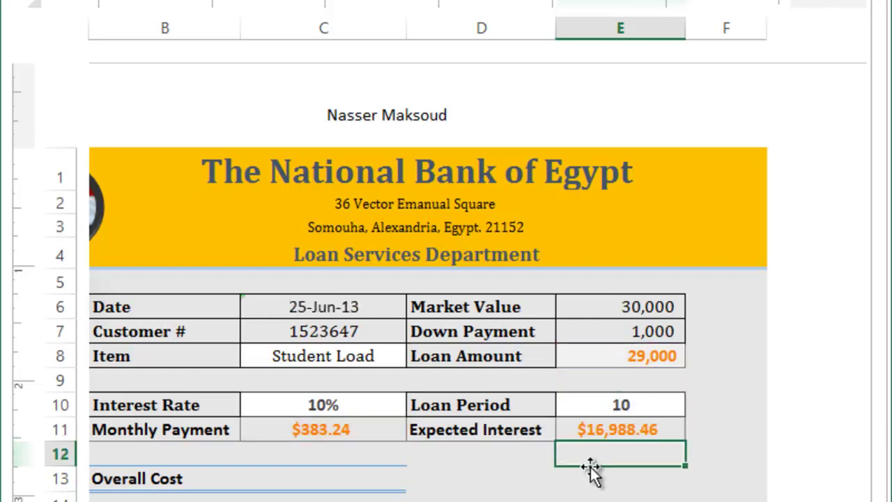
click(357, 480)
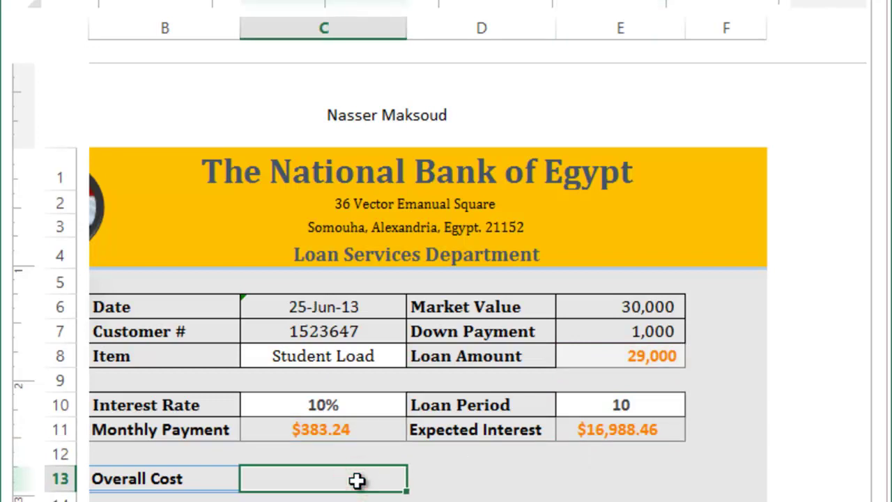
Enter =(E10*12*C11)+E7 in C13, giving an Overall Cost of $46,988.46.
text(=)
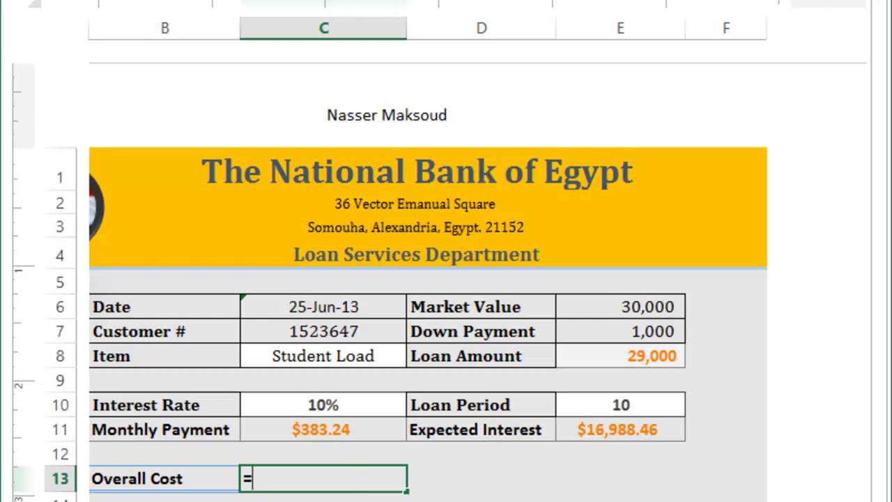
text(()
text(E)
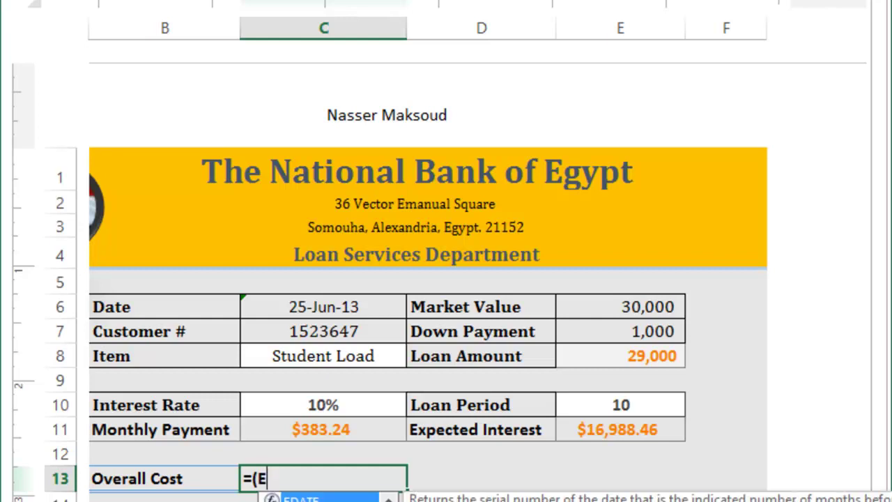
text(10)
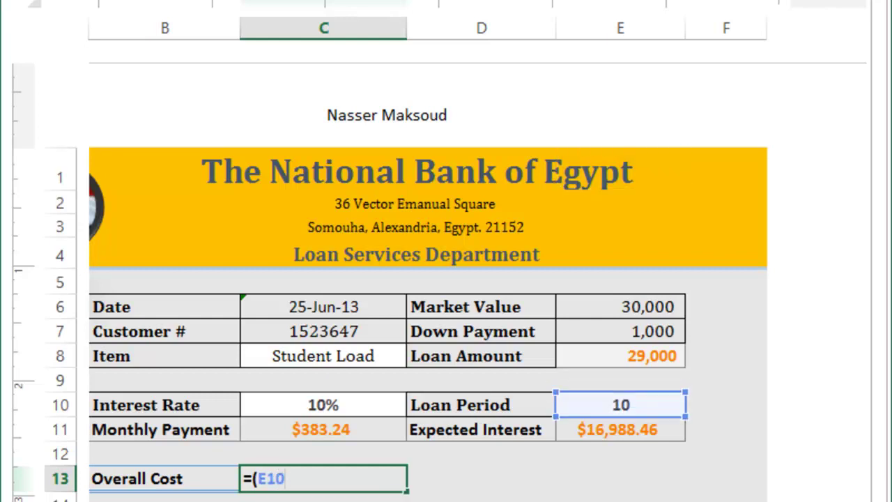
text(*12)
text(*C11)
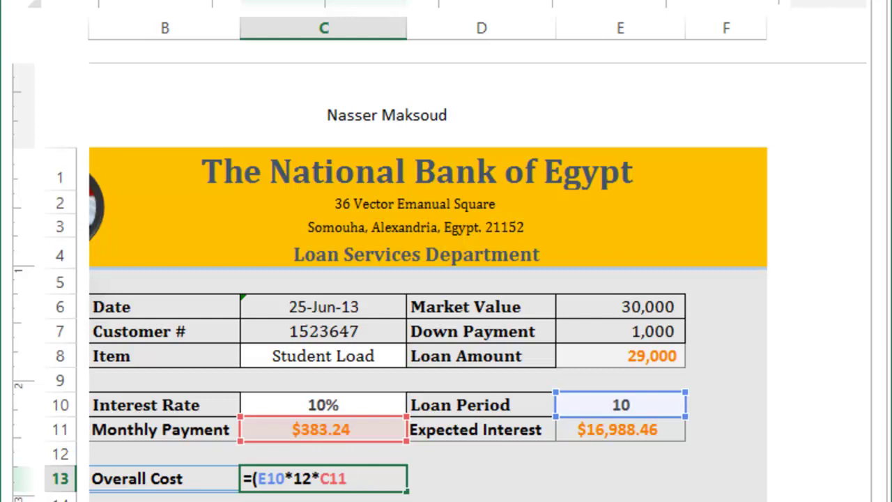
text()+E7)
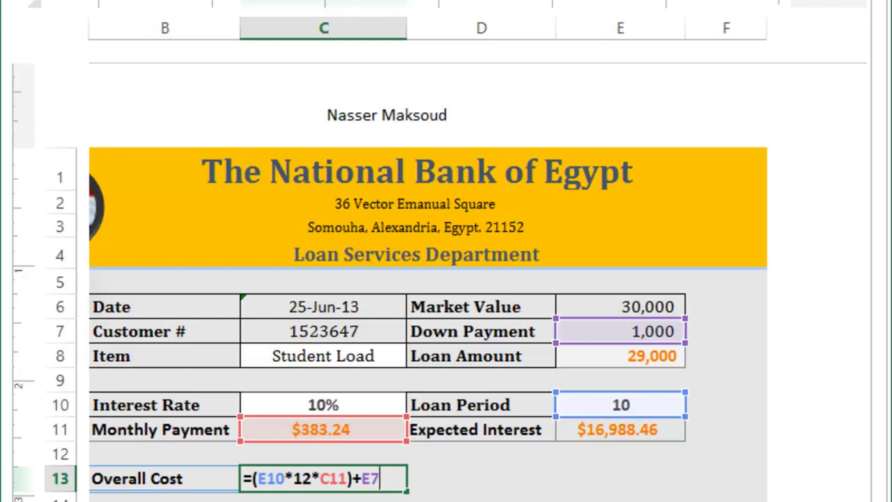
key(Return)
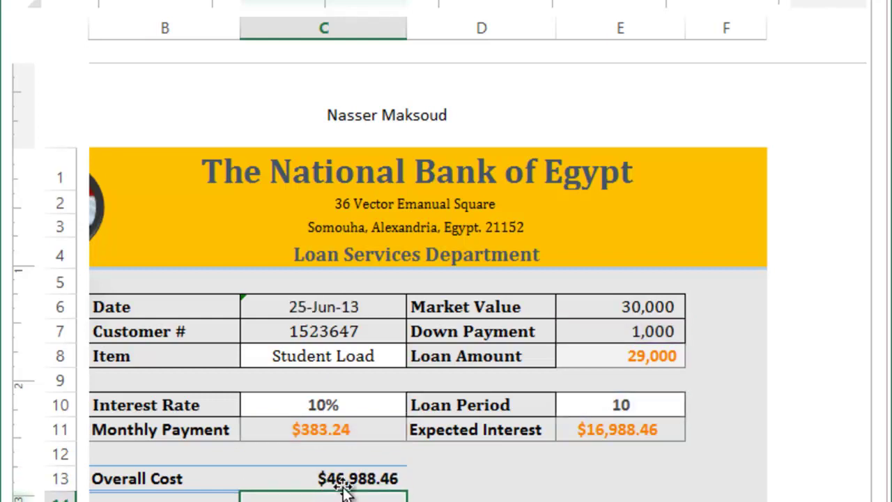
click(394, 479)
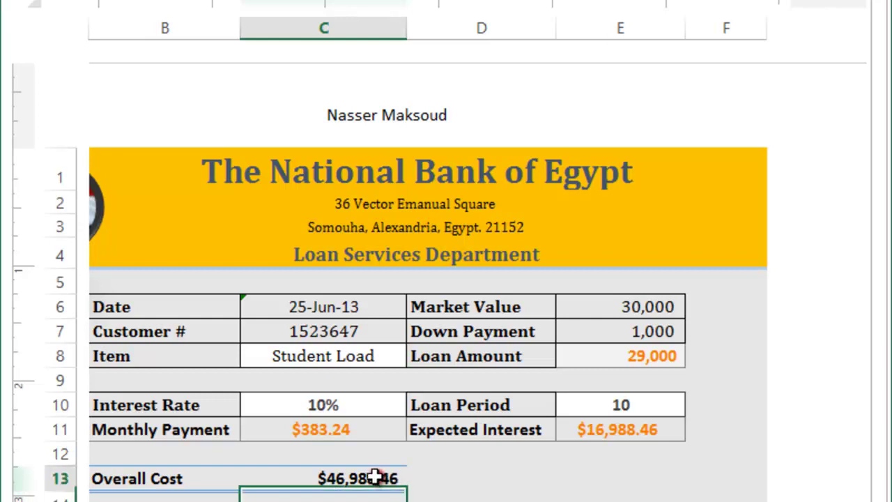
click(628, 355)
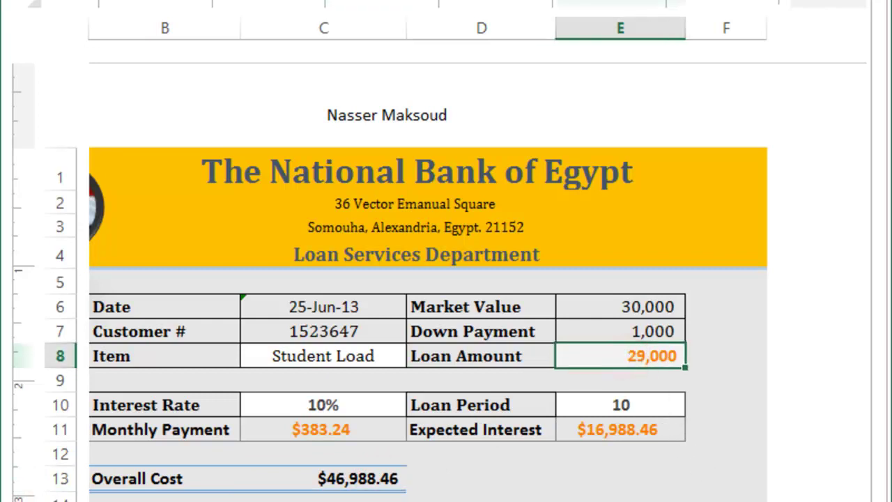
click(632, 359)
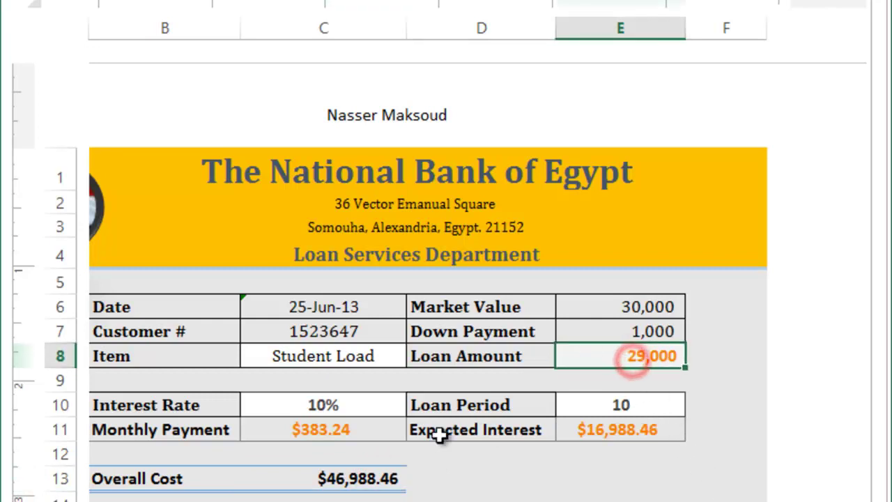
click(373, 478)
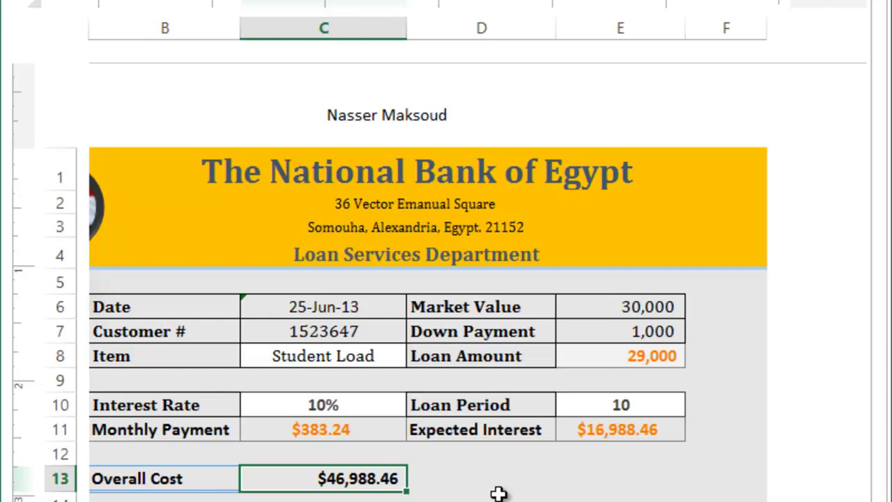
click(635, 360)
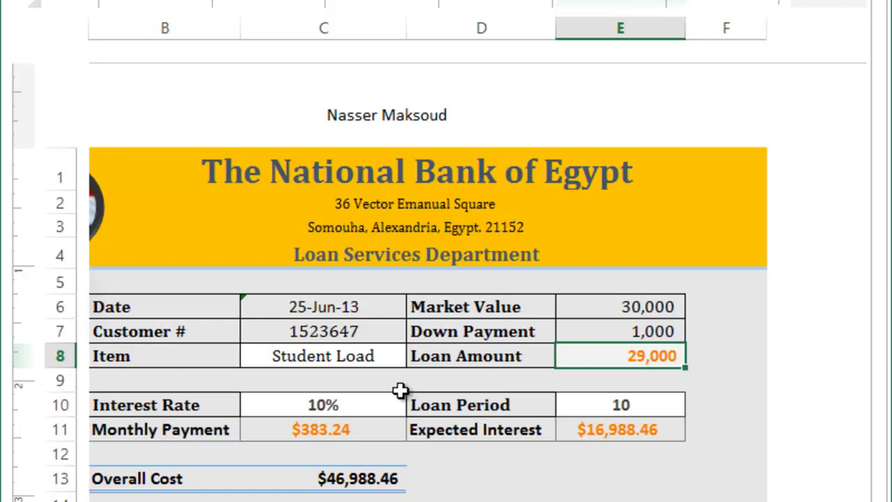
click(352, 356)
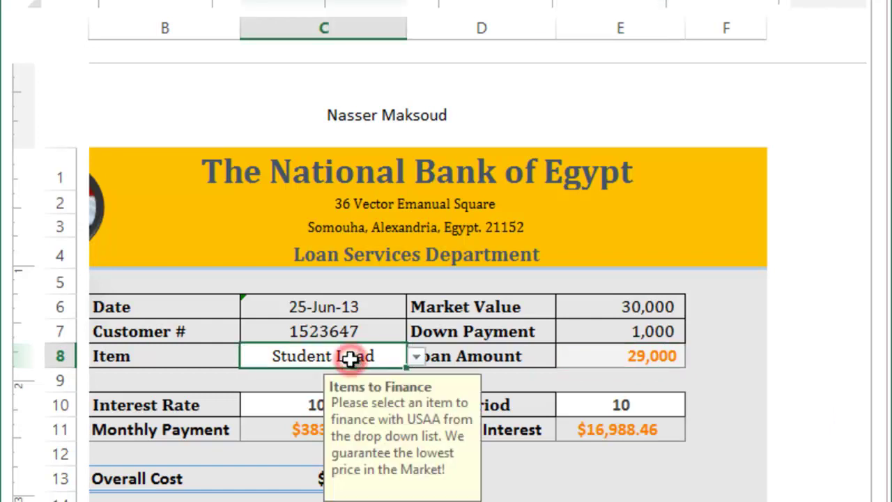
click(415, 356)
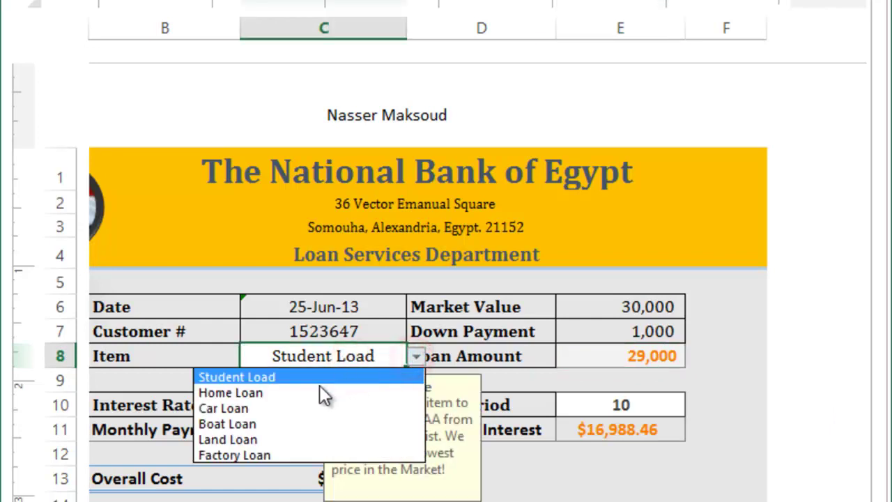
key(Down)
key(Down)
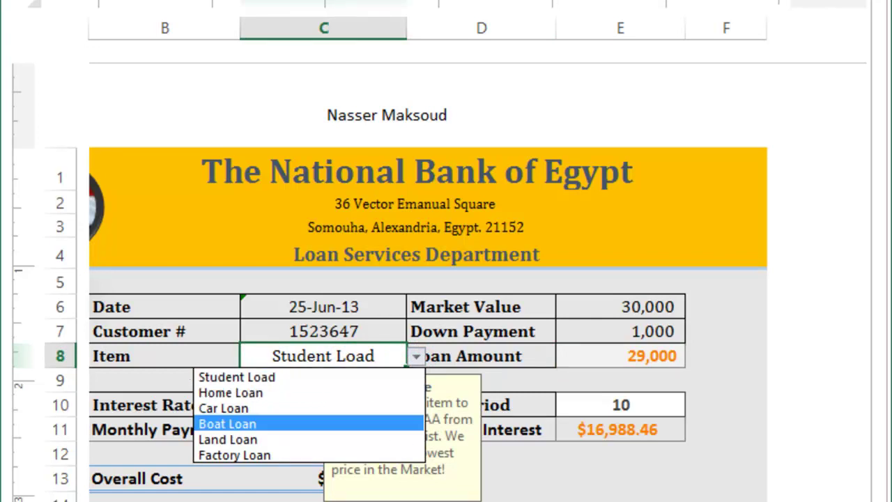
key(Escape)
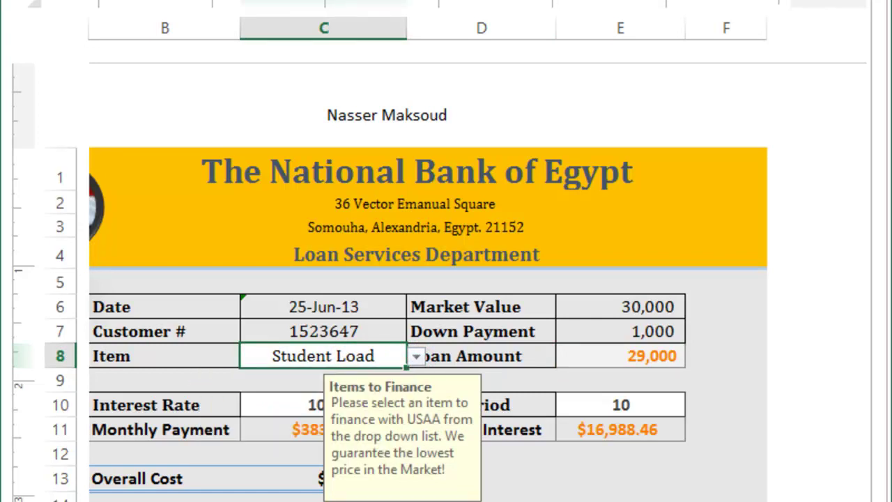
click(604, 405)
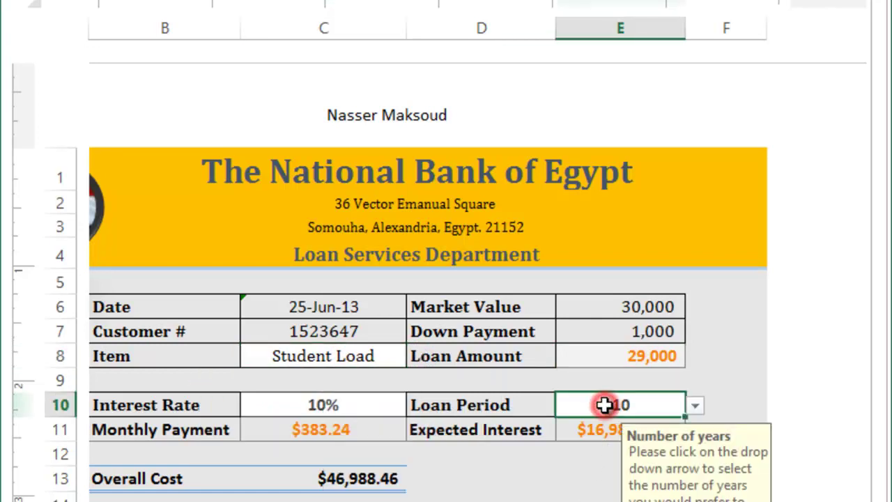
click(695, 405)
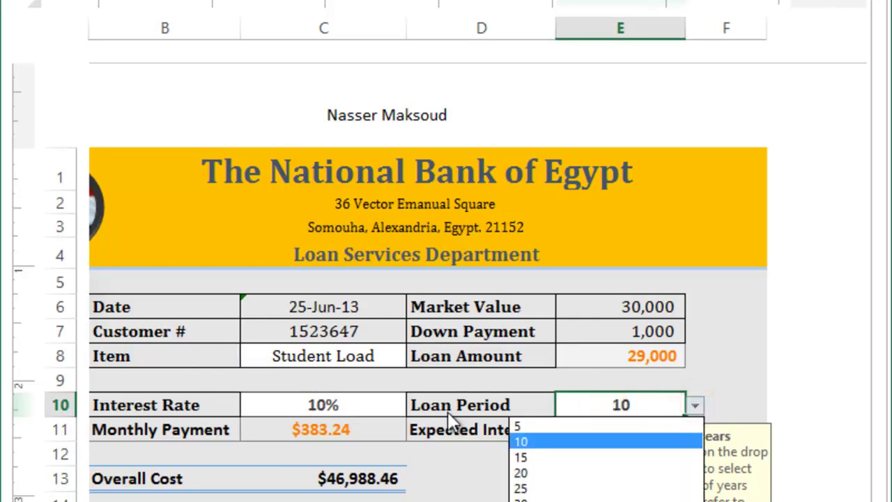
click(288, 405)
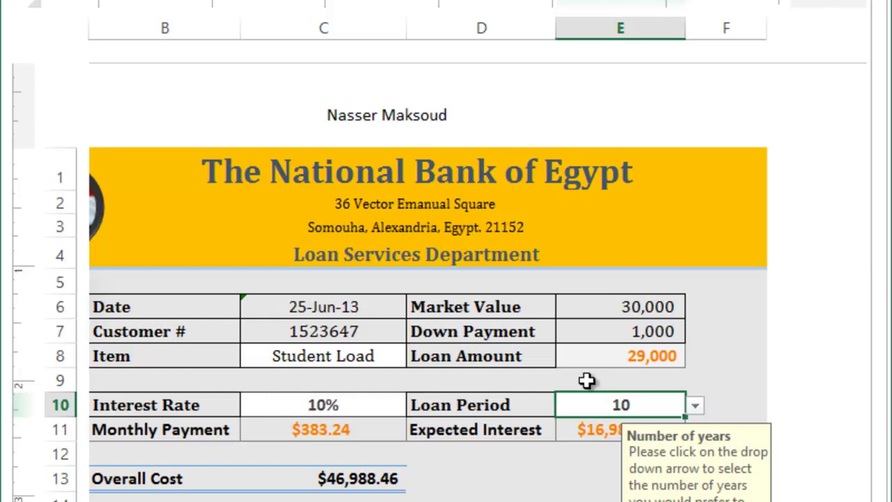
click(642, 333)
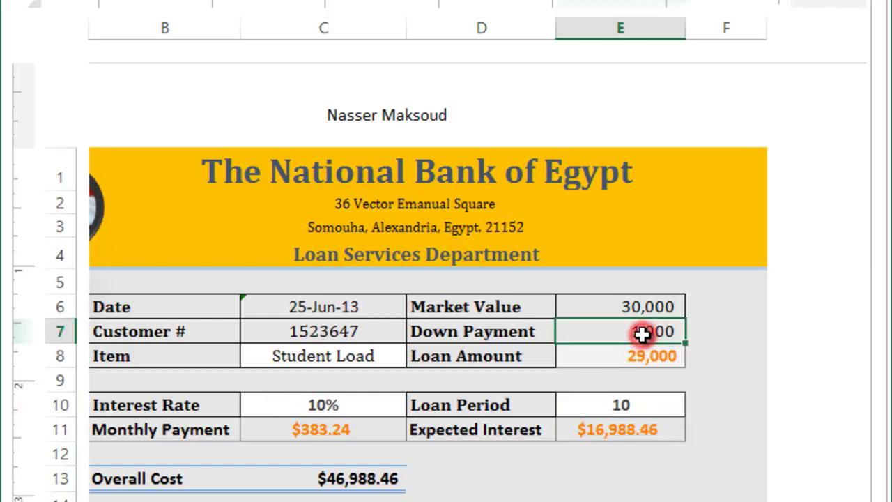
click(645, 306)
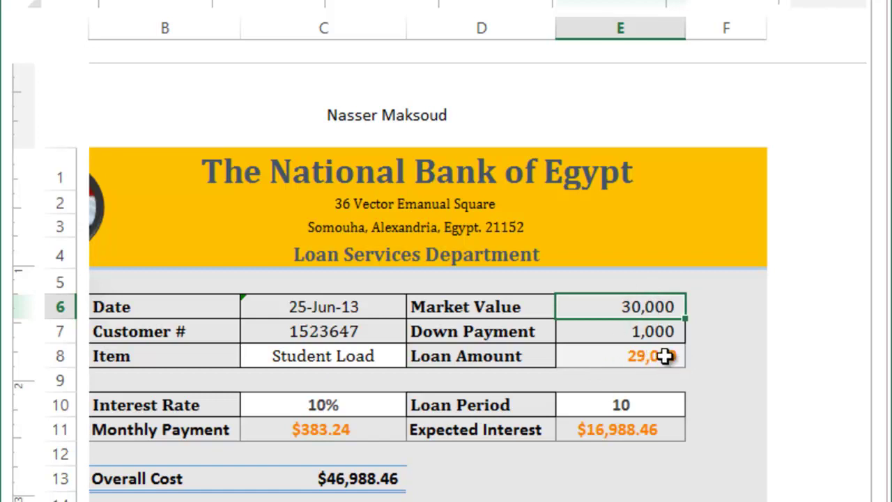
click(665, 356)
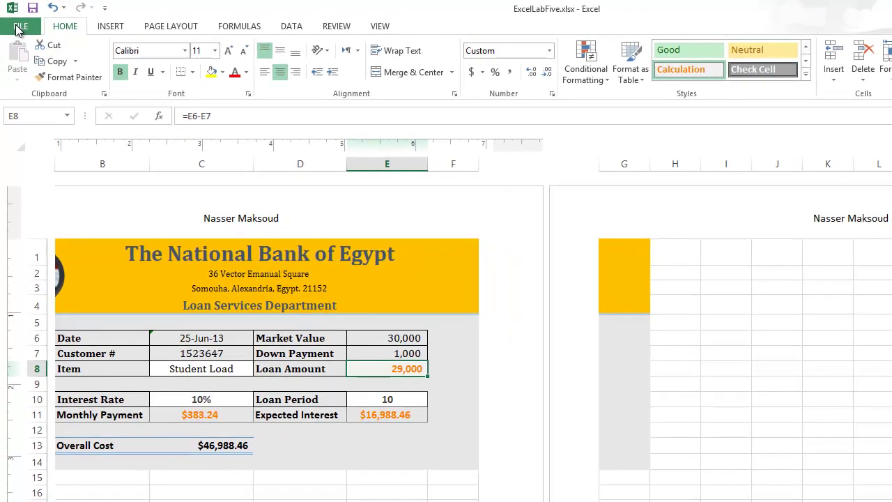
Change print scaling from No Scaling to Fit Sheet on One Page in Print settings.
click(19, 31)
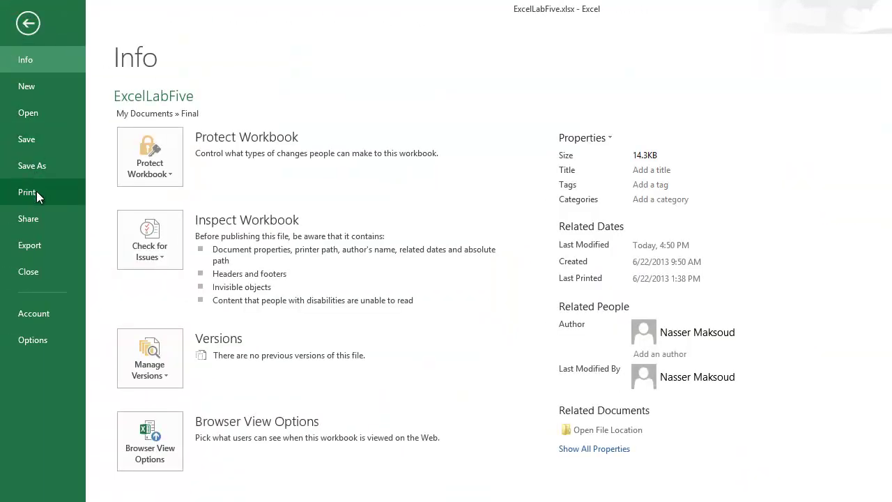
click(37, 192)
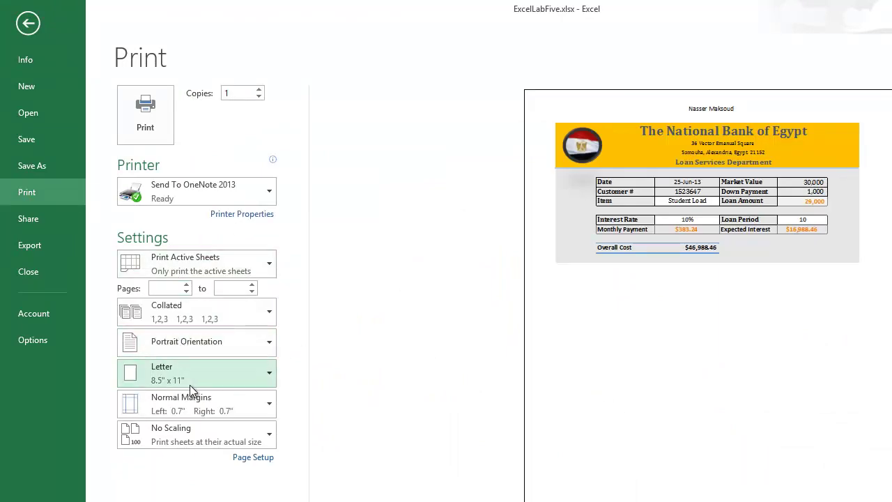
click(210, 429)
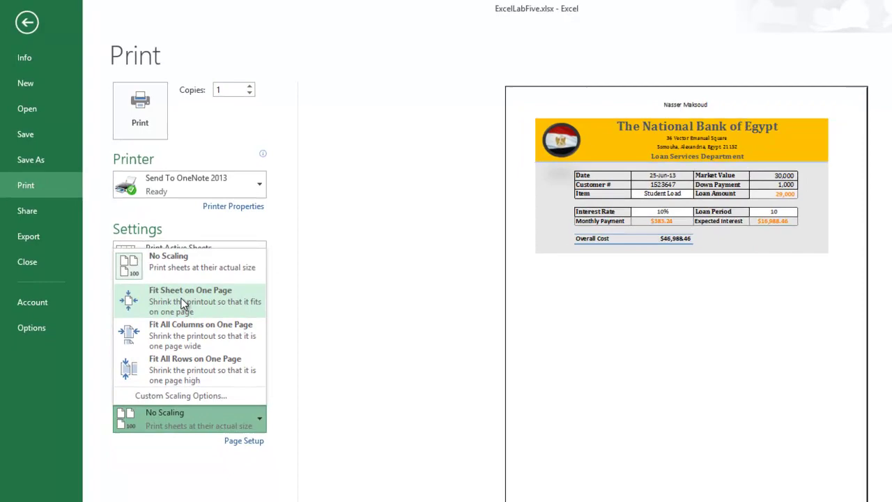
click(182, 305)
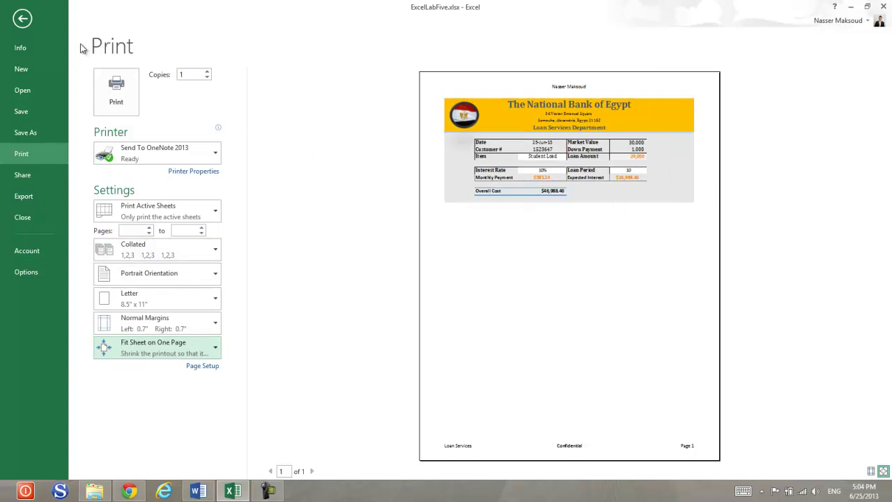
click(26, 20)
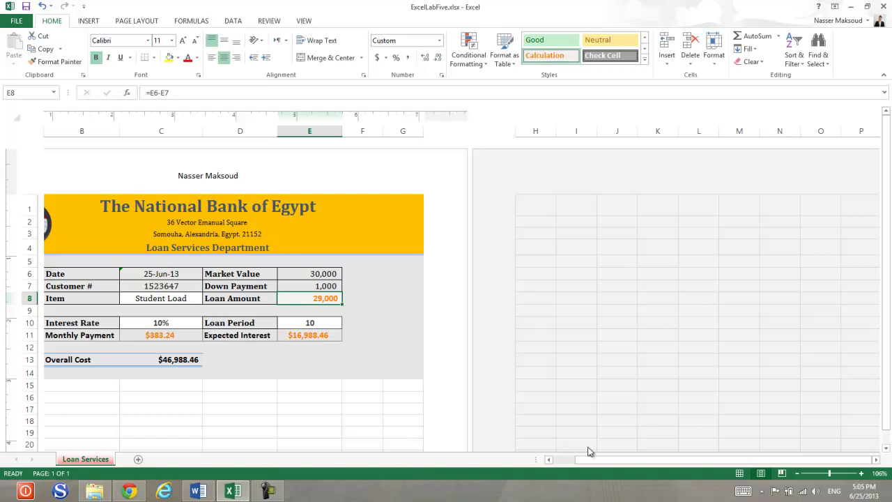
Select the 25-Jun-13 Date cell, then add Customer #, Item, Market Value and Down Payment values.
drag(608, 462, 557, 461)
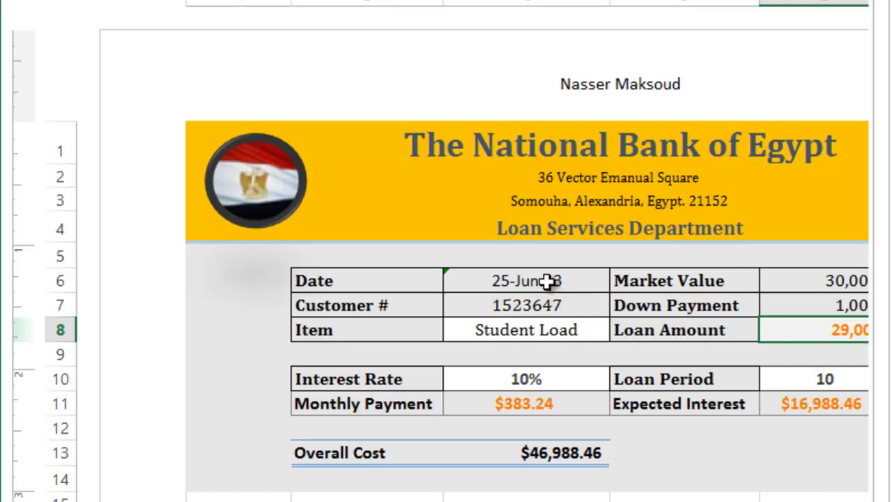
click(550, 281)
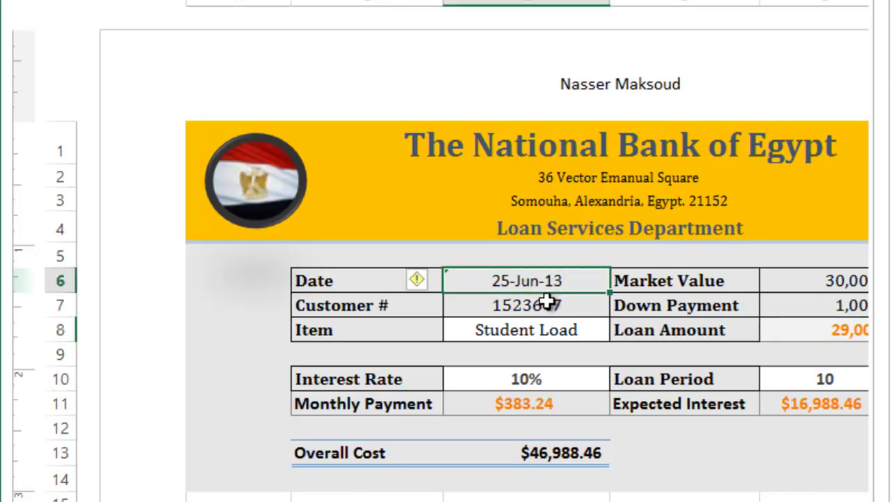
ctrl+click(548, 301)
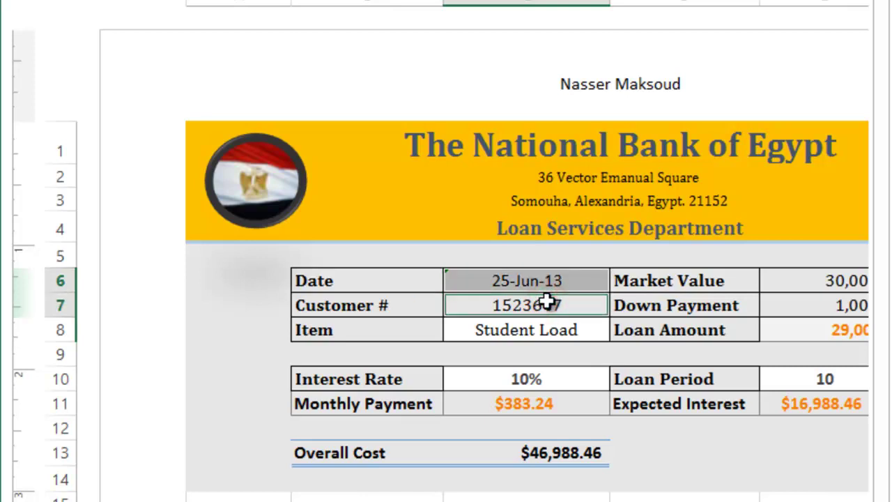
ctrl+click(543, 331)
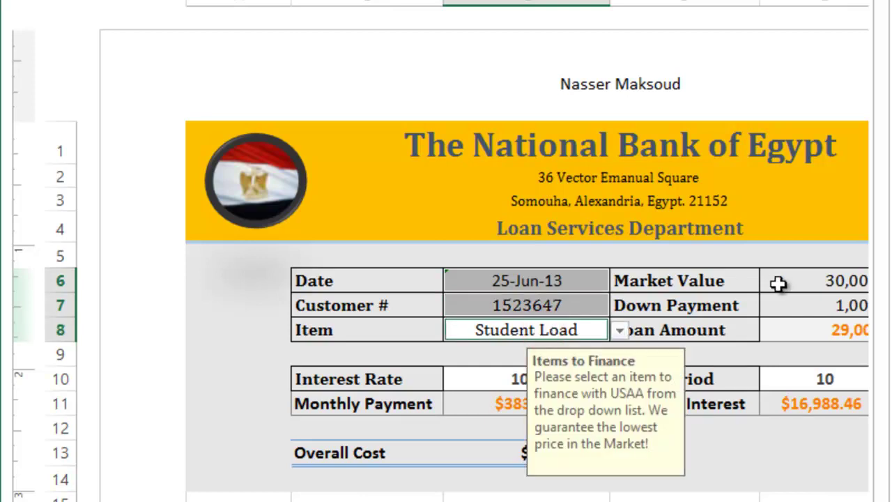
ctrl+click(786, 283)
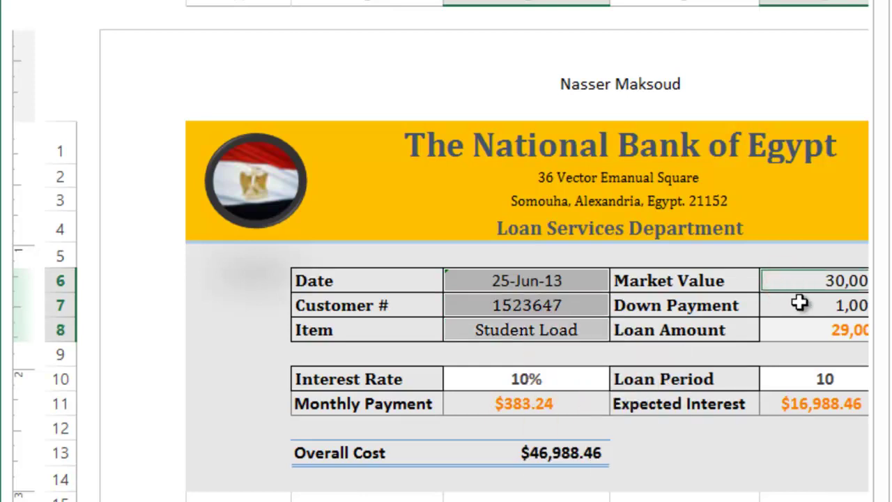
ctrl+click(799, 306)
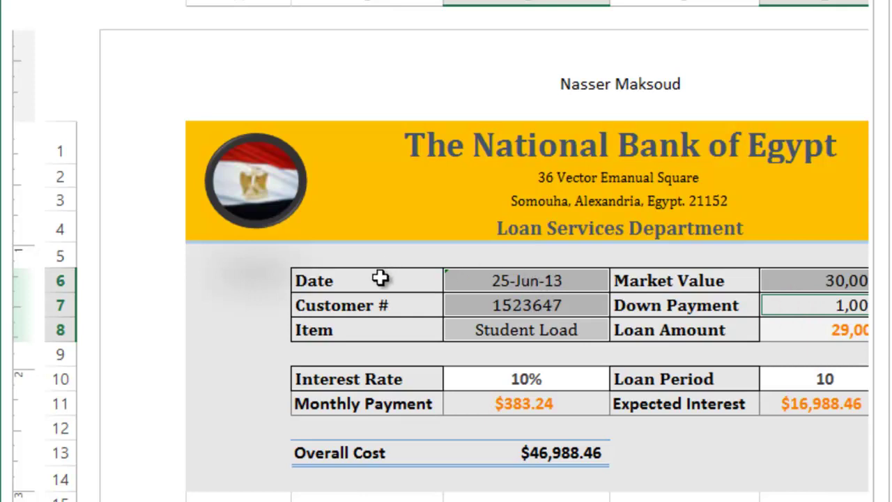
Clear the Locked checkbox in Format Cells > Protection for the selected input cells.
right_click(487, 284)
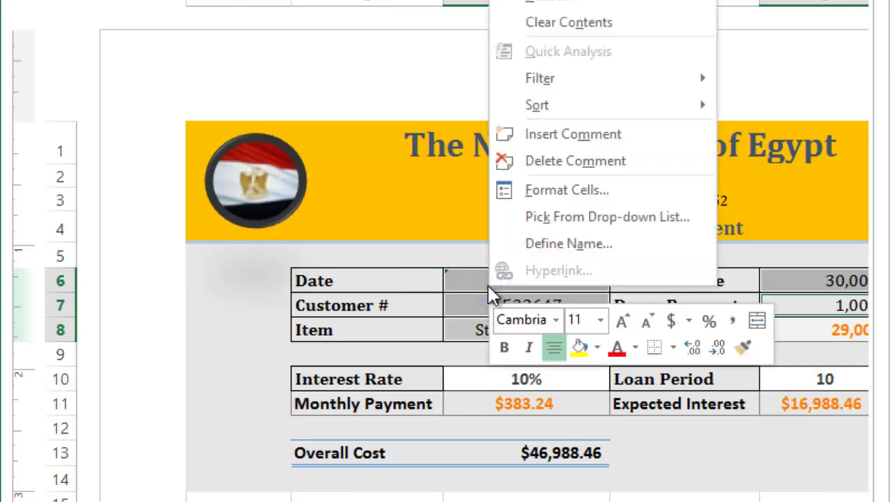
click(539, 194)
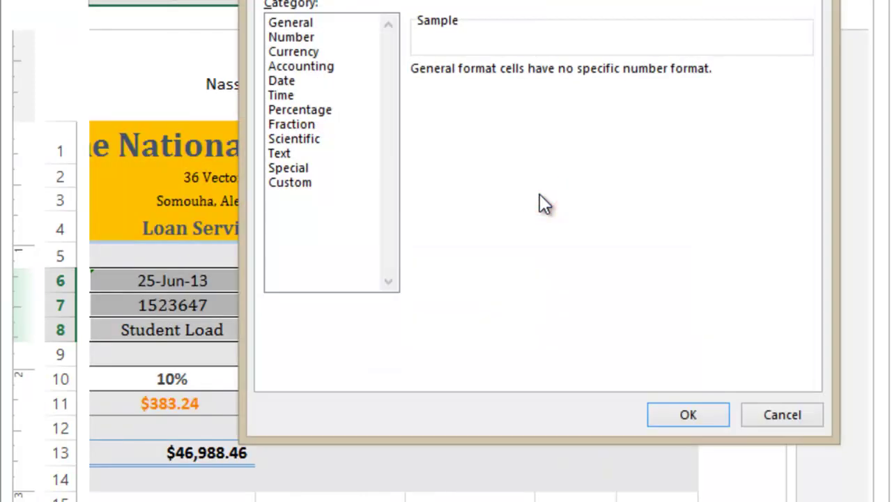
click(612, 1)
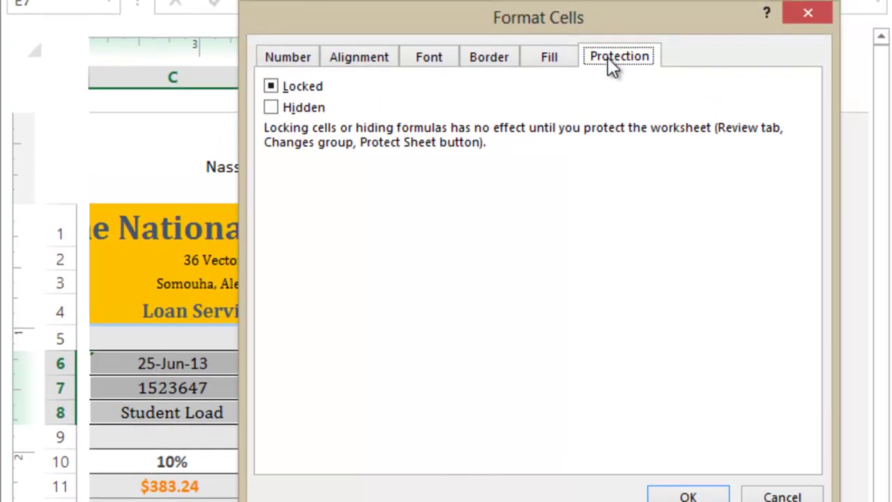
click(272, 85)
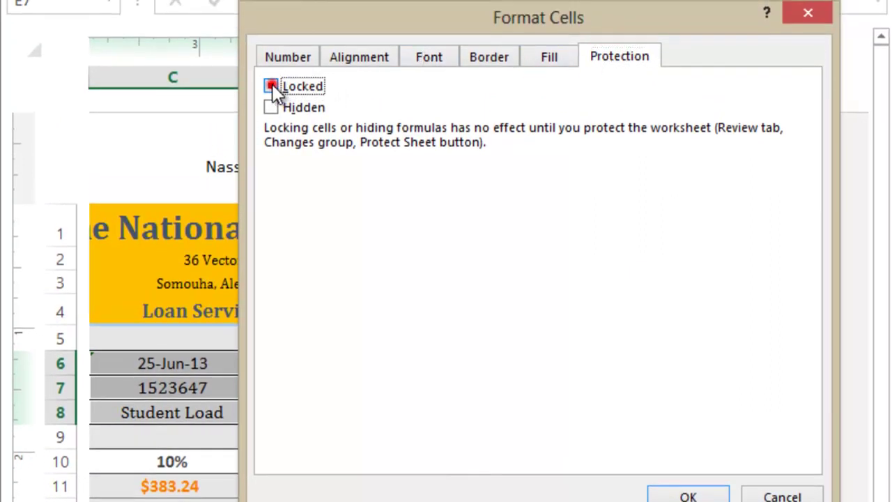
click(271, 85)
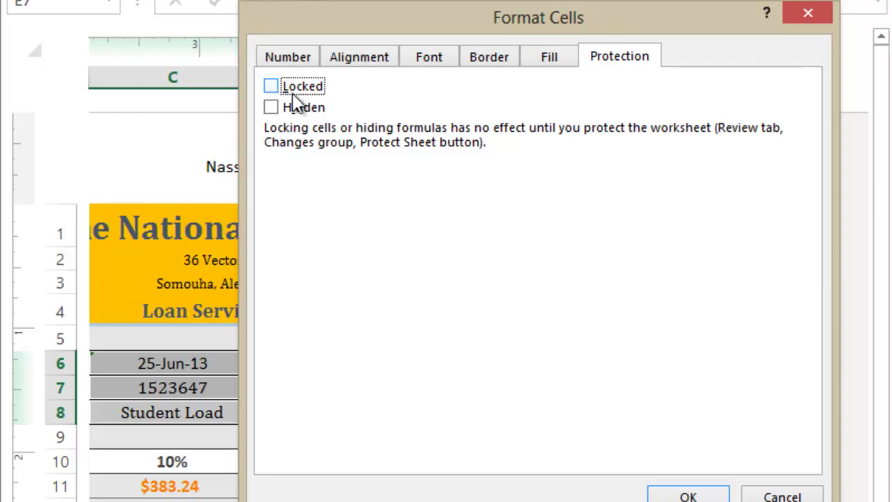
click(683, 493)
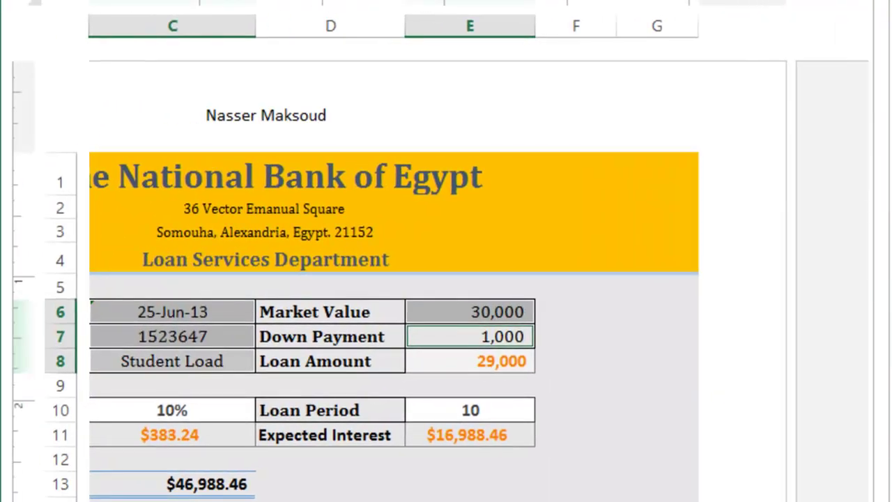
Check the Customer #, Date and Item inputs, then select C11 and C13 together.
scroll(480, 279, left, 5)
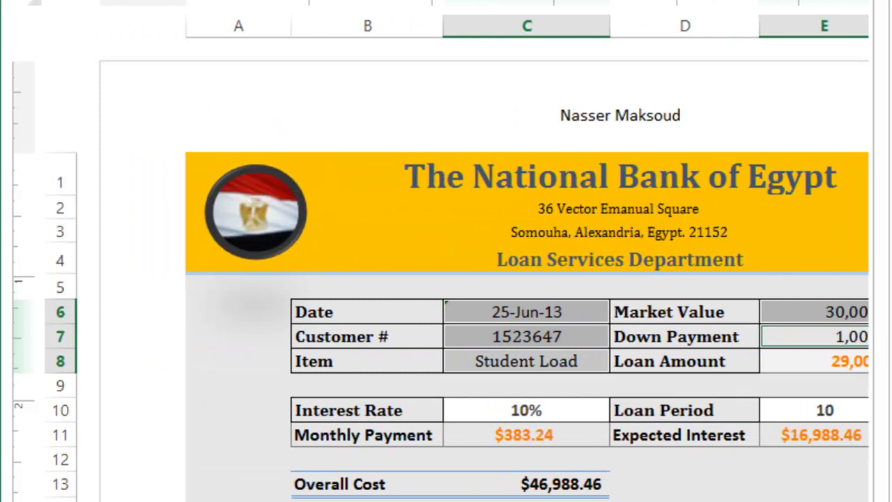
click(533, 338)
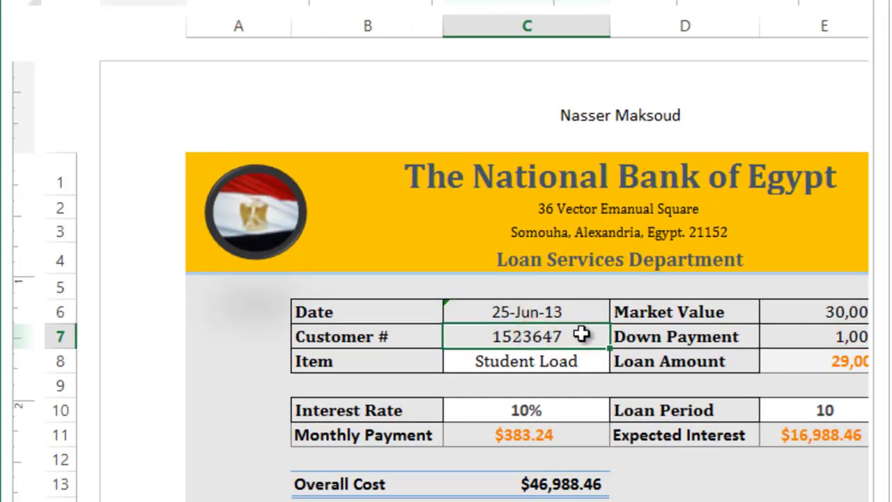
click(615, 343)
click(566, 317)
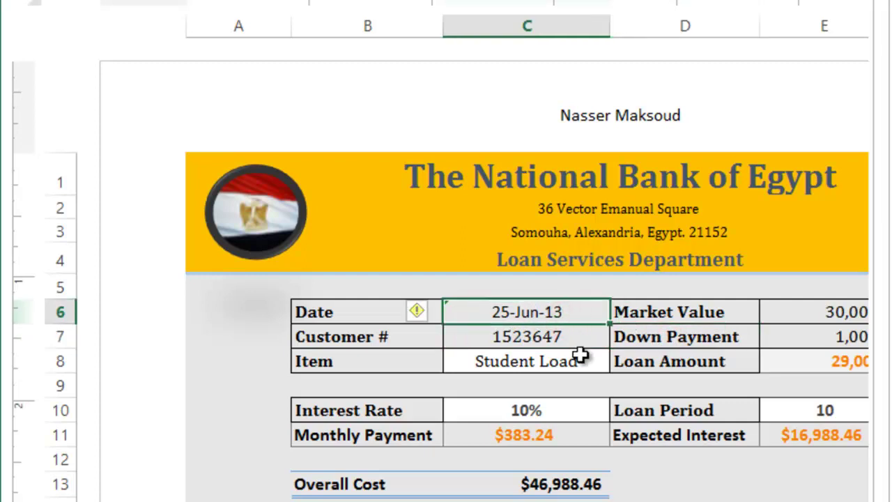
click(579, 353)
click(584, 331)
click(583, 331)
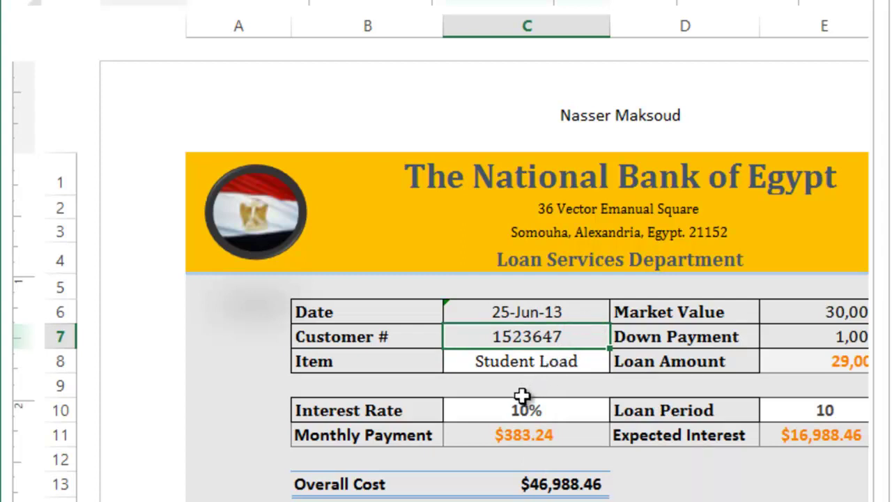
click(518, 436)
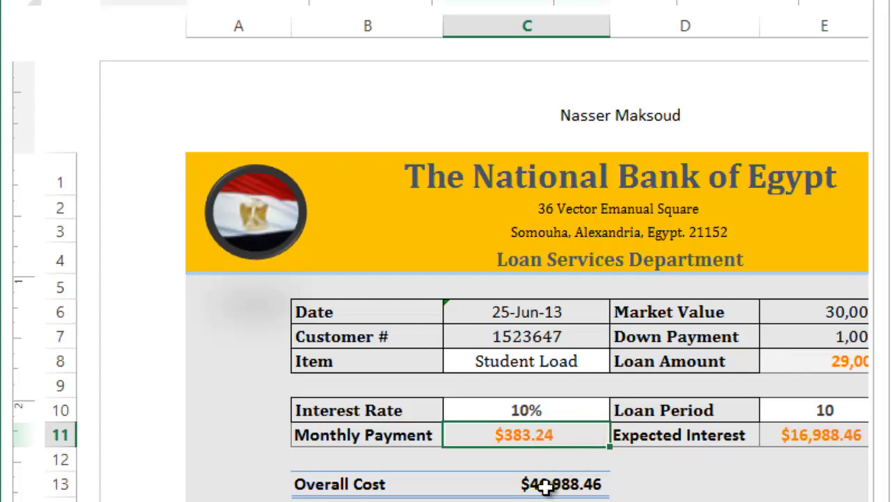
ctrl+click(545, 484)
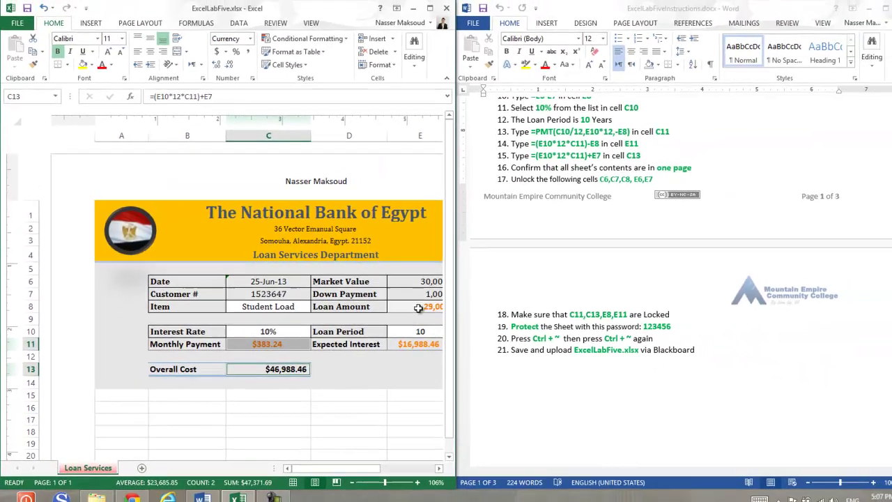
Add E8 and E11 to the selection and set all four formula cells to Locked.
ctrl+click(822, 368)
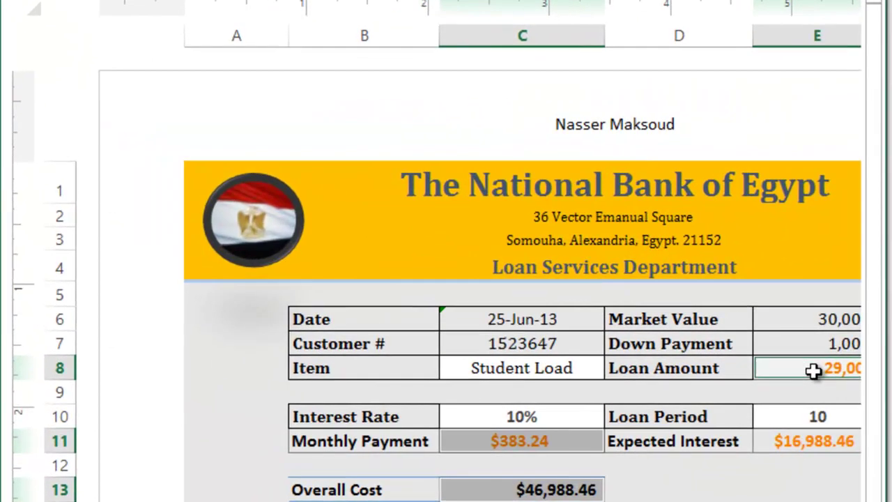
ctrl+click(816, 442)
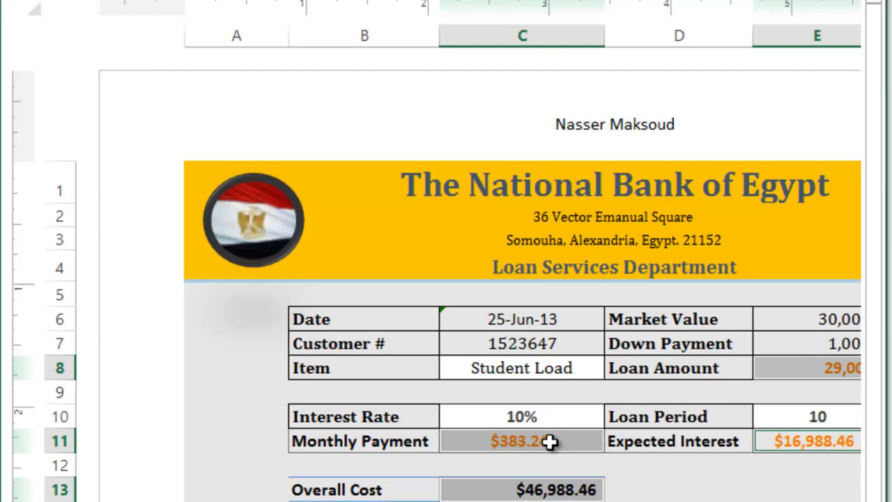
right_click(546, 440)
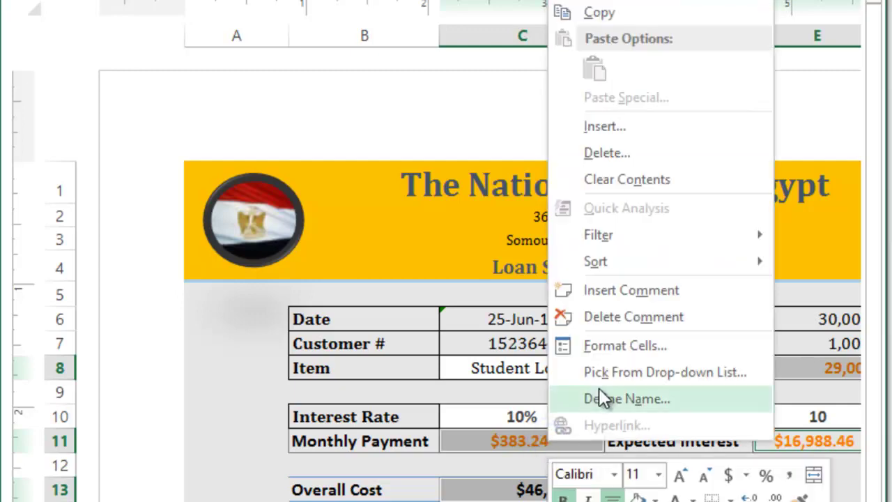
click(610, 342)
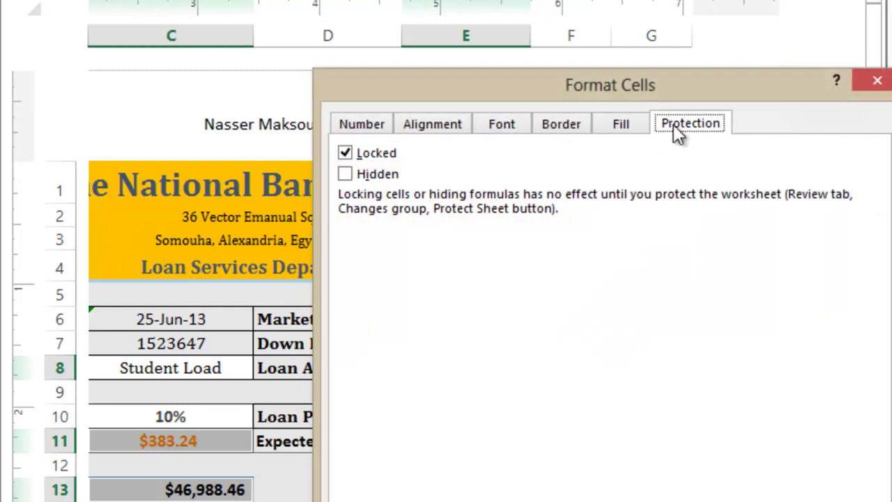
click(345, 154)
click(345, 153)
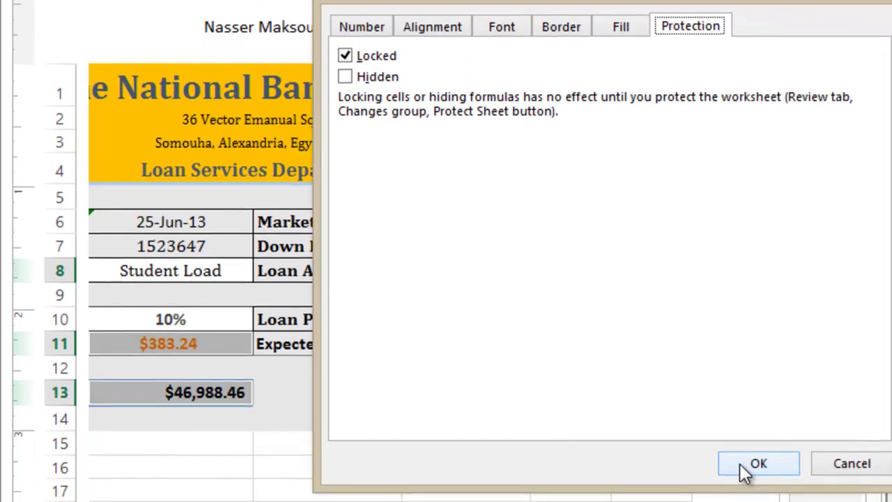
click(745, 465)
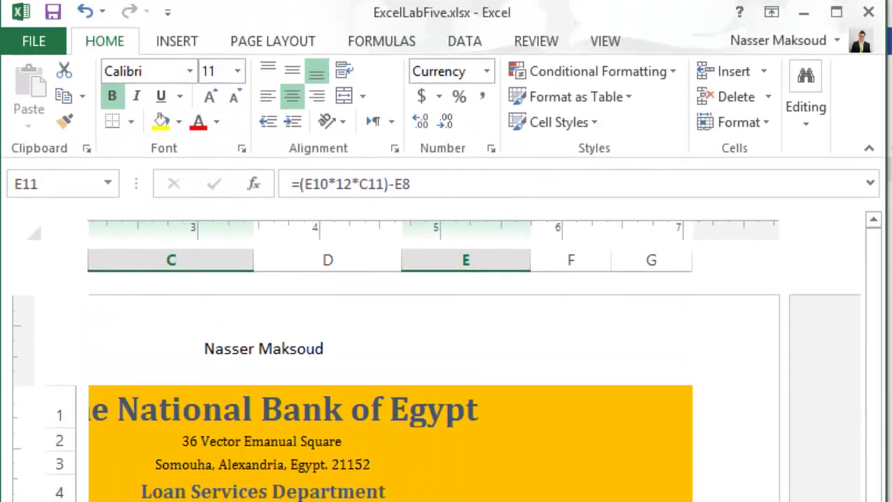
scroll(446, 362, left, 5)
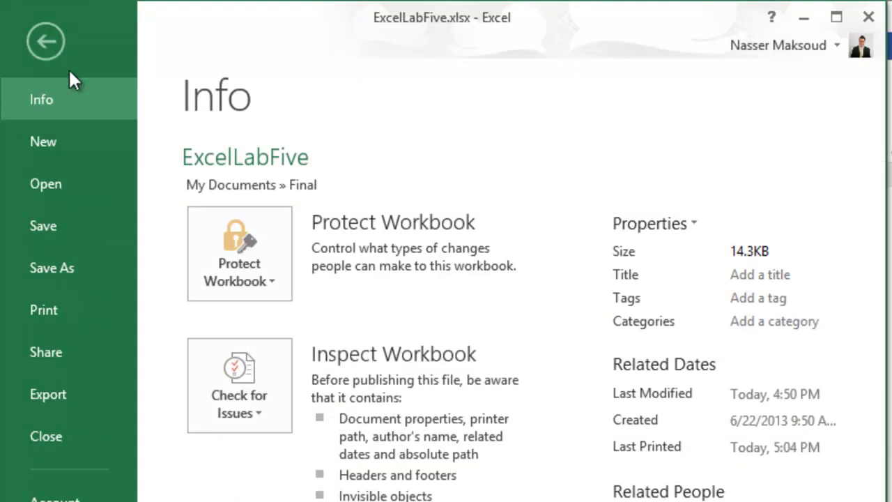
Protect the current sheet with a password, entering it twice to confirm.
click(266, 282)
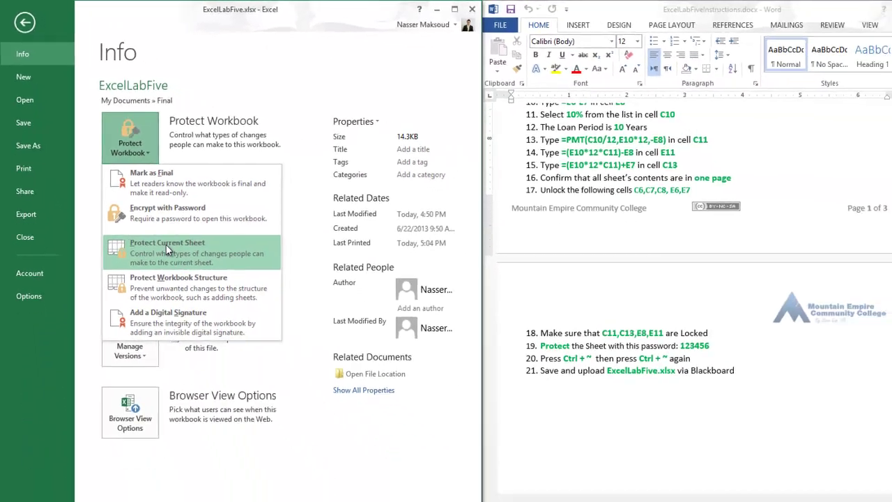
click(303, 449)
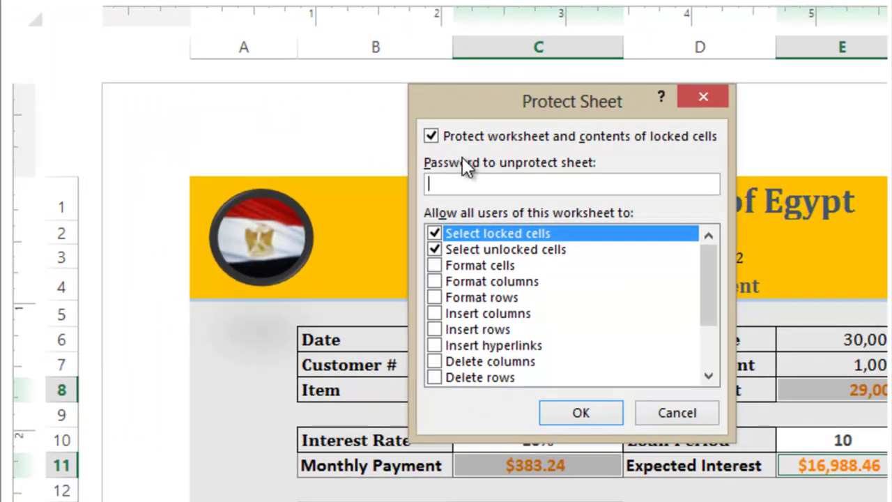
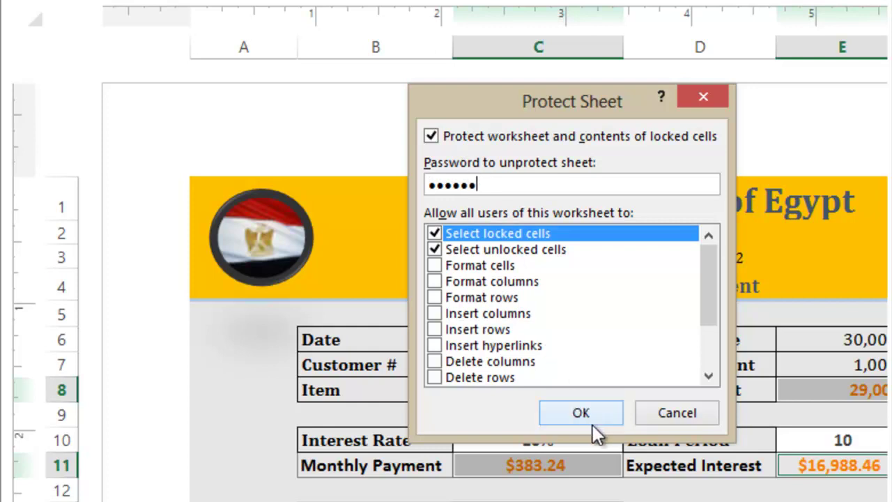
click(583, 415)
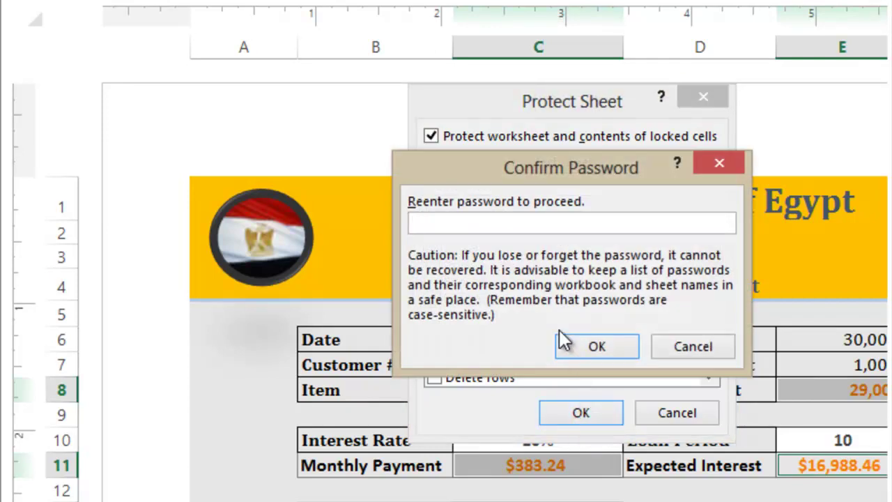
click(588, 347)
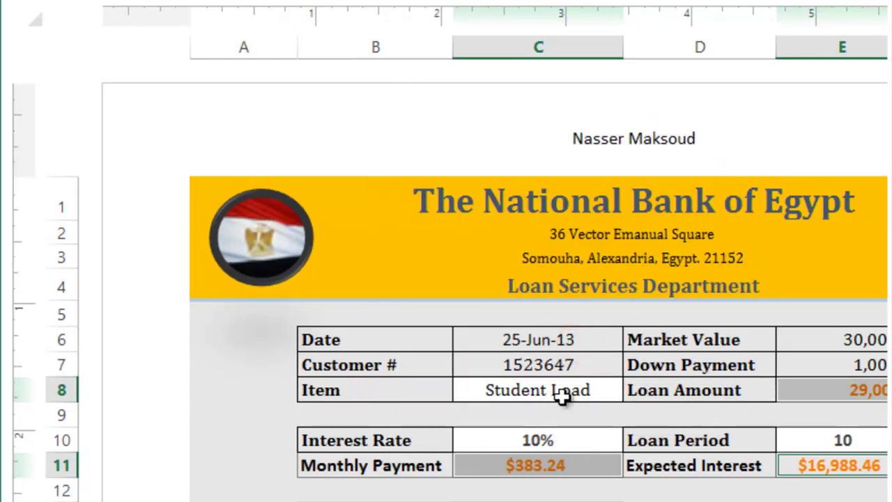
Enter a new customer number in the unlocked Customer # cell.
click(537, 337)
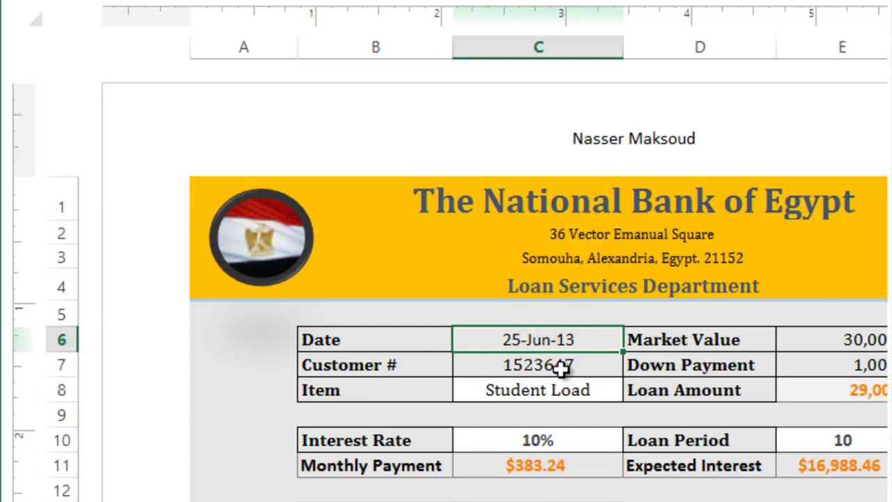
click(561, 369)
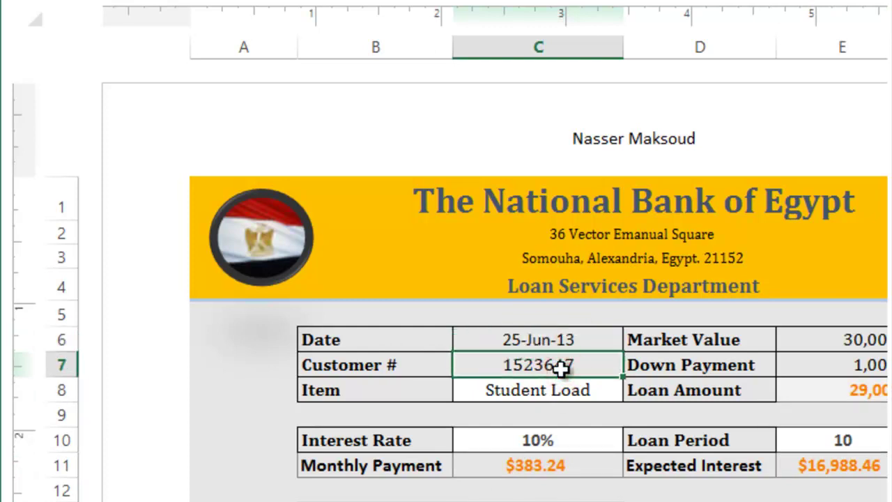
text(3625421)
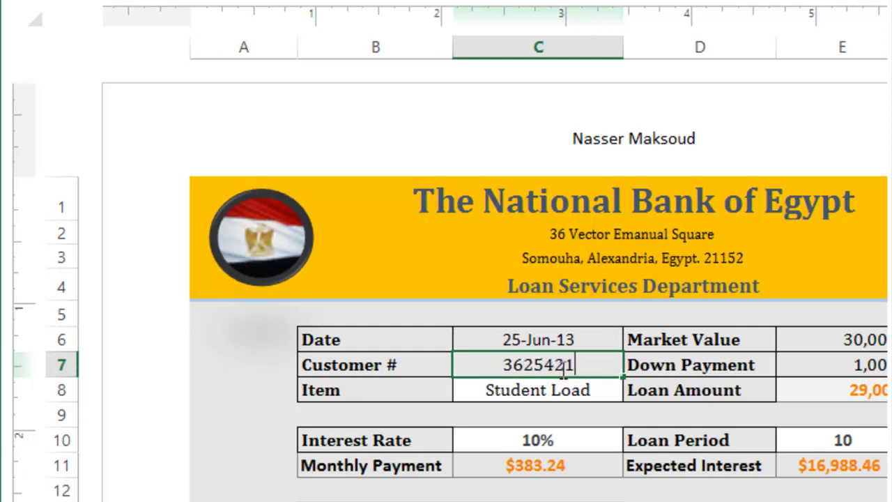
key(Return)
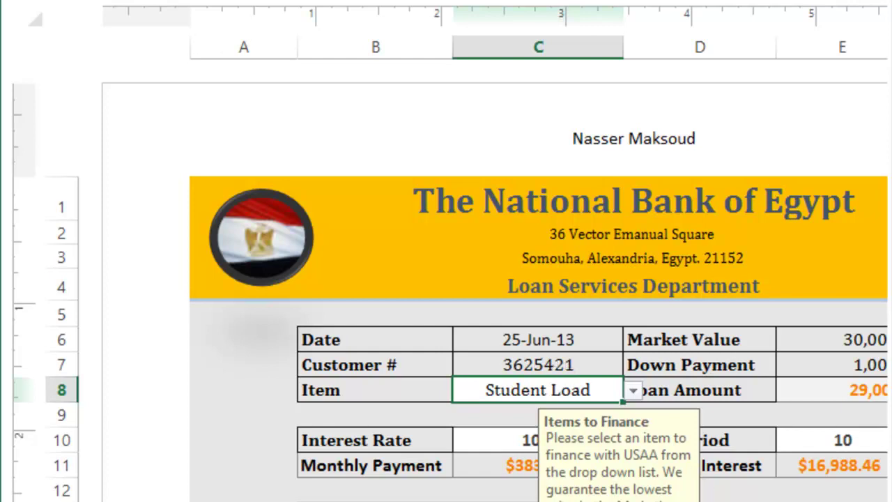
Confirm the locked Monthly Payment and Overall Cost cells refuse edits, then open File Info.
click(494, 465)
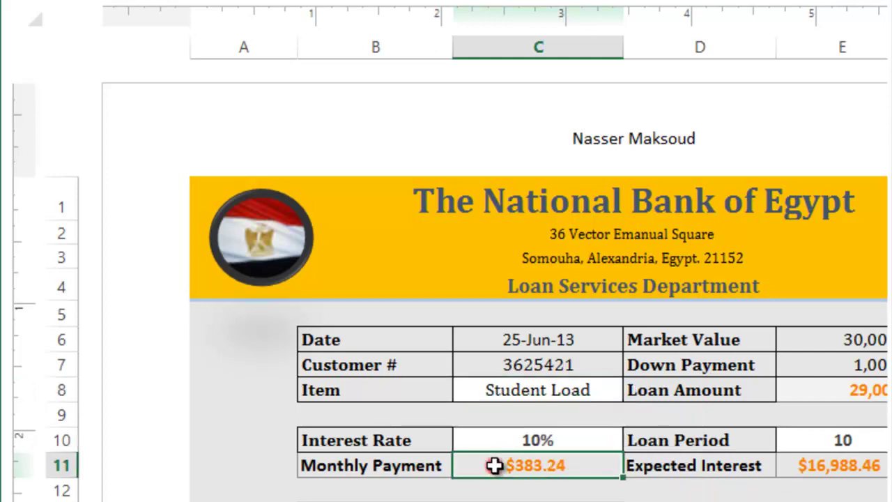
double_click(494, 465)
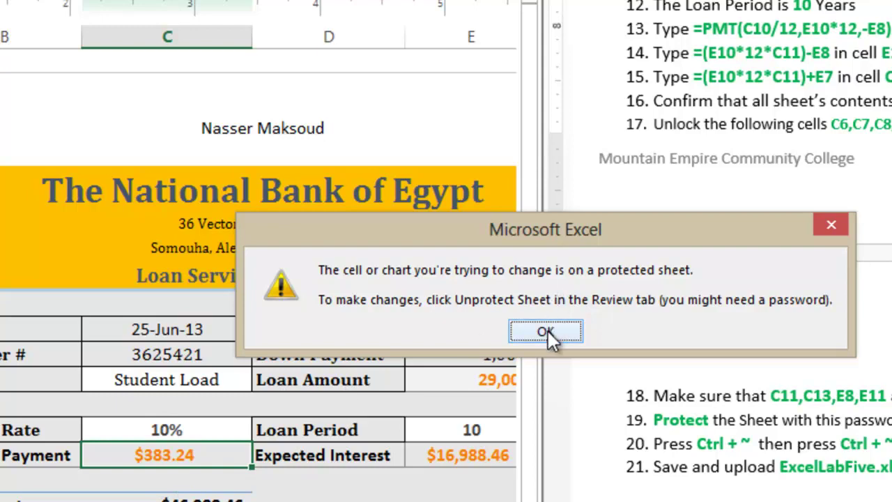
click(556, 333)
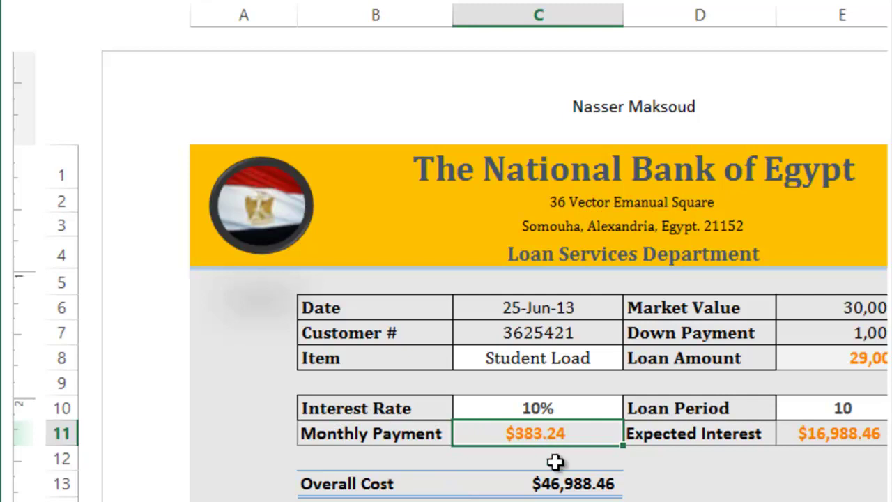
click(577, 489)
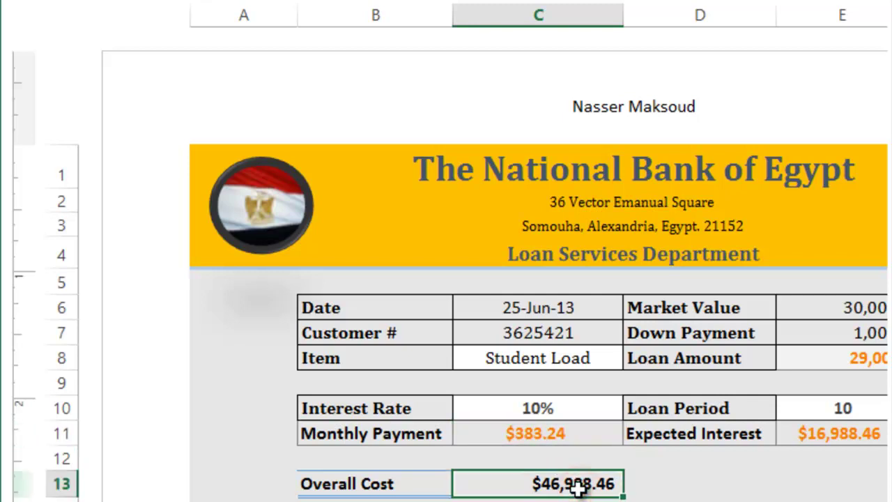
double_click(581, 491)
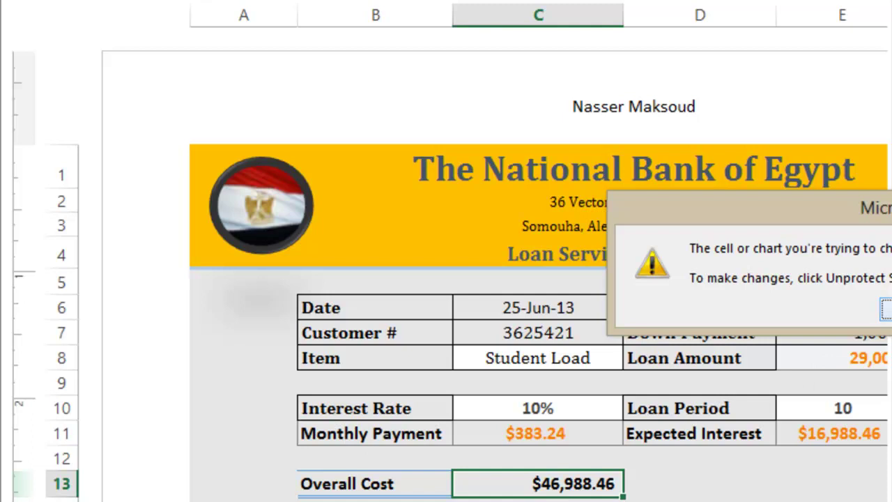
key(Return)
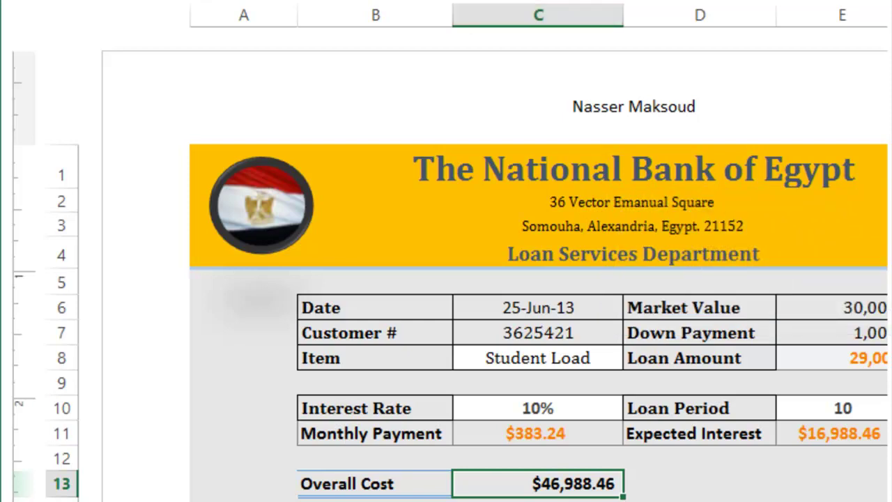
key(alt+f)
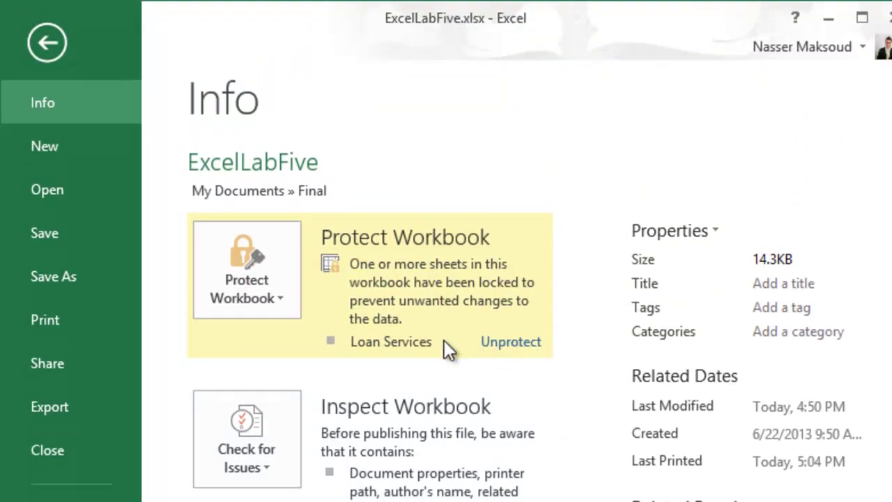
Unprotect the Loan Services sheet from File > Info by entering its current password.
click(503, 345)
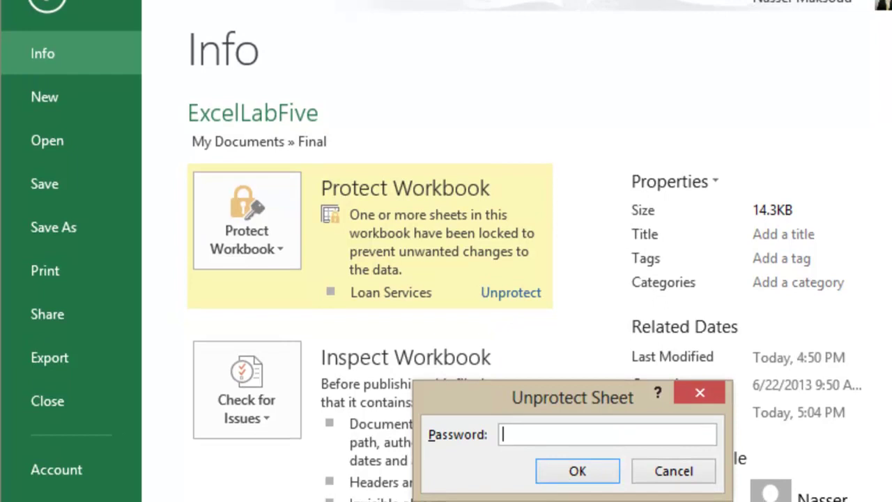
click(577, 470)
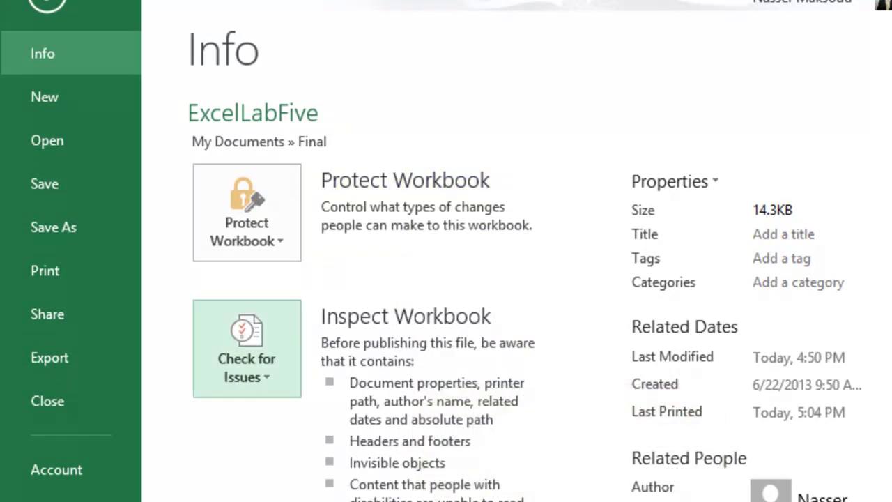
Protect the current sheet again, entering and confirming the new sheet password.
click(276, 242)
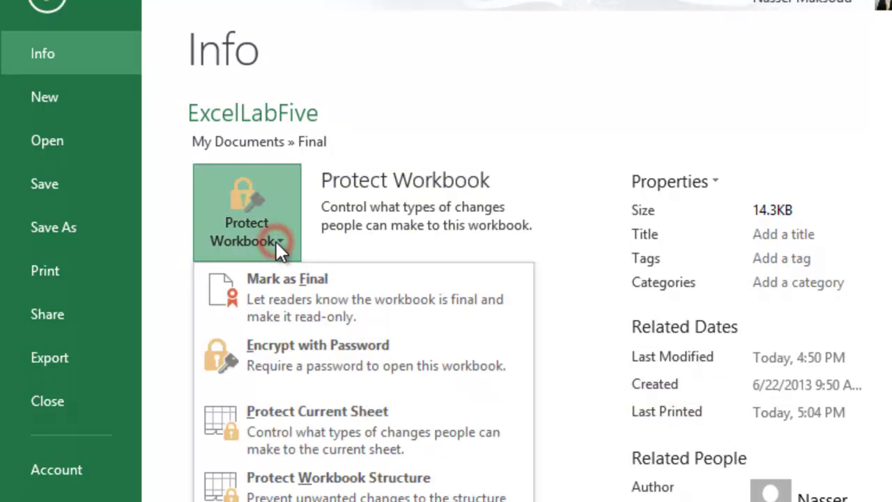
click(299, 420)
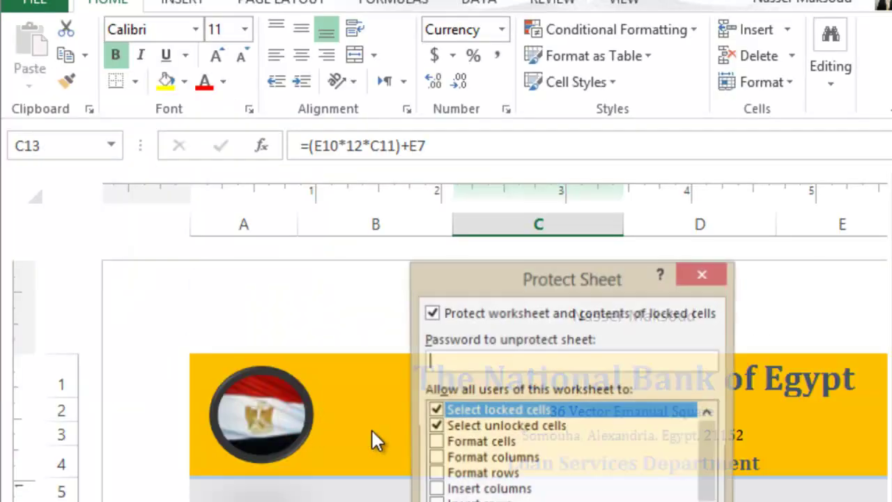
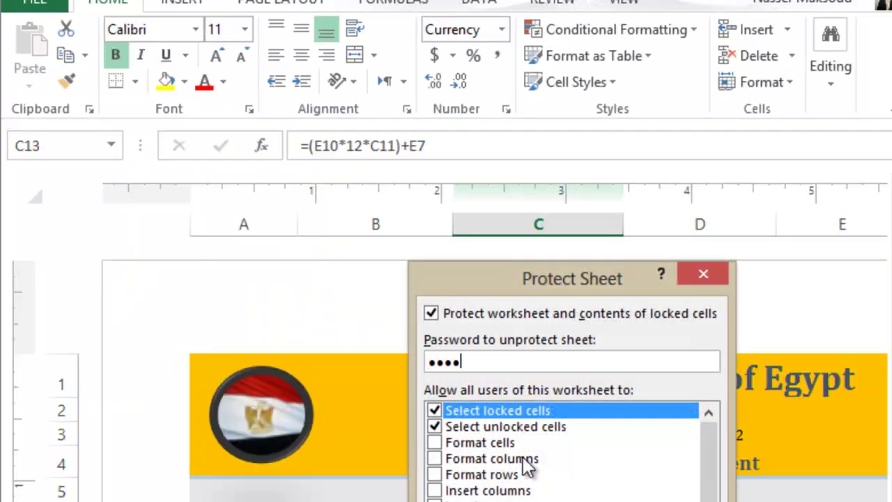
key(Return)
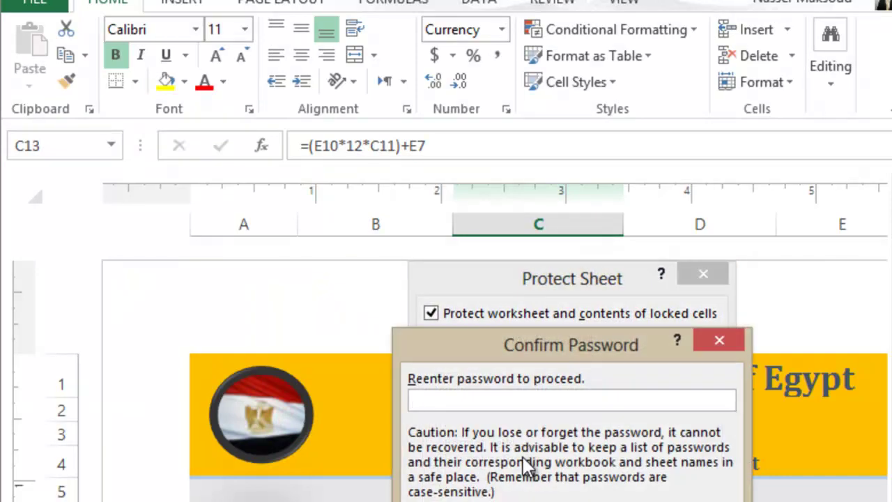
key(Return)
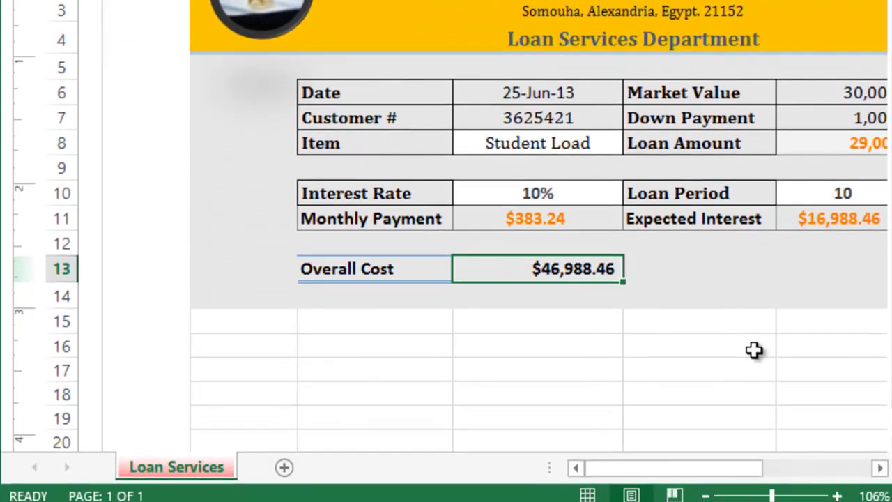
Unprotect the Loan Services sheet from its tab's context menu using the sheet password.
right_click(173, 468)
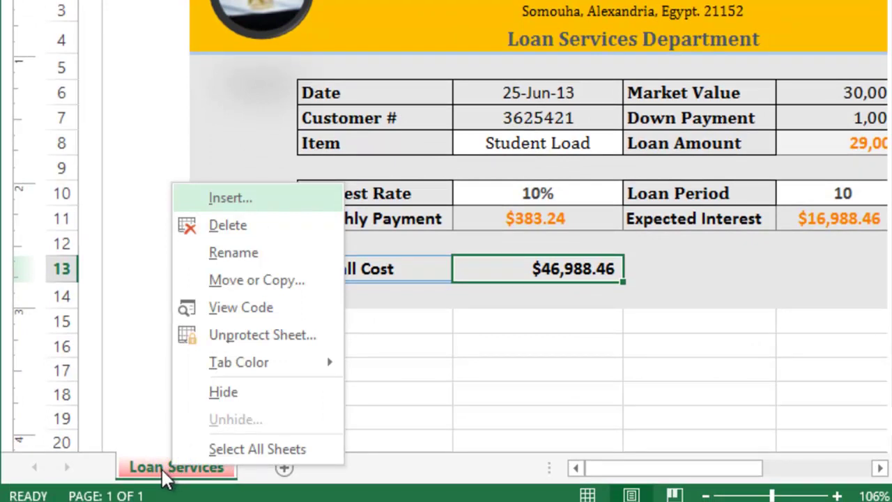
click(242, 335)
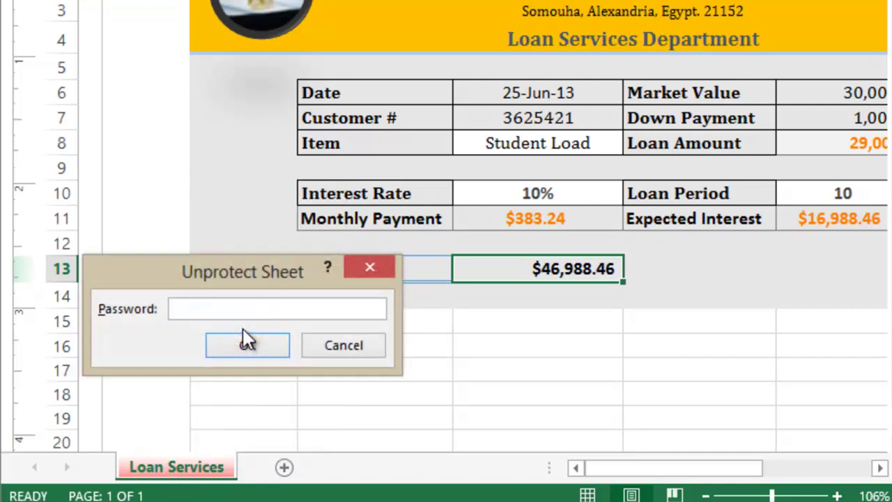
click(247, 348)
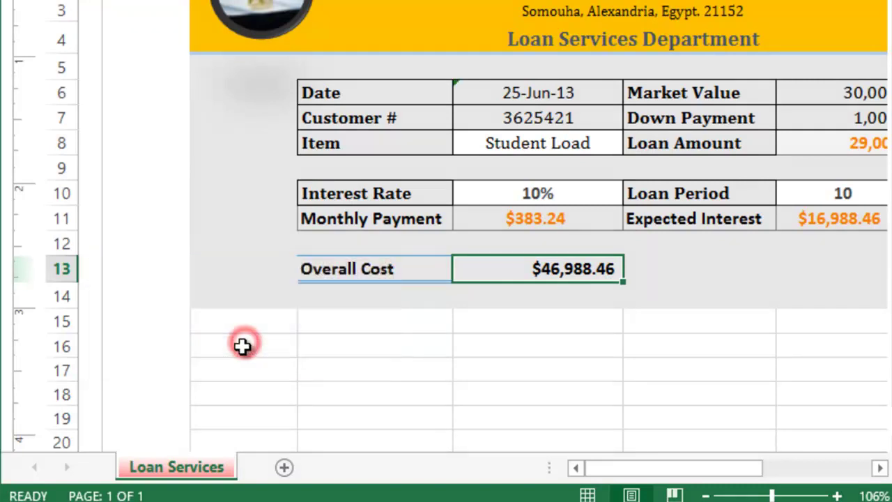
Protect the Loan Services sheet from its tab menu with a new, confirmed password.
right_click(176, 468)
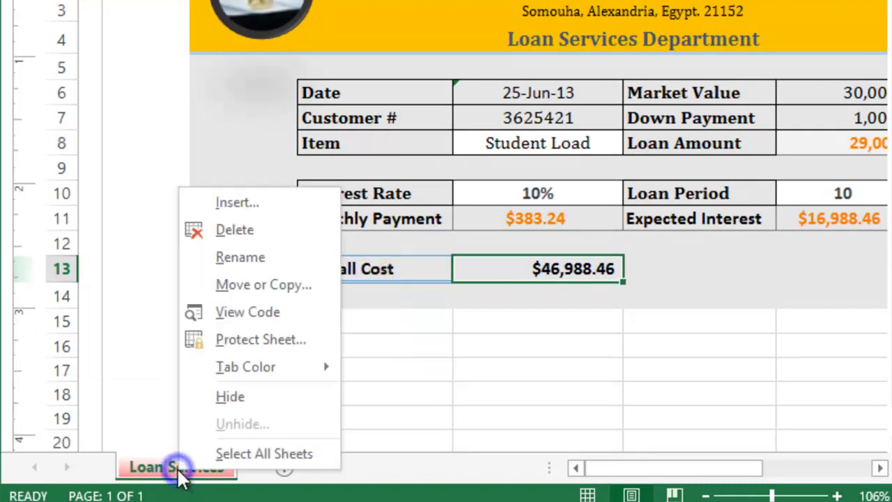
click(242, 339)
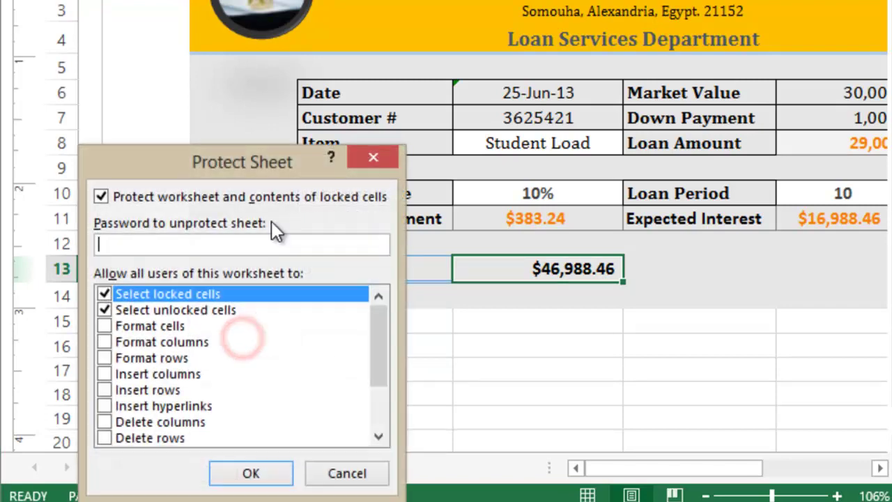
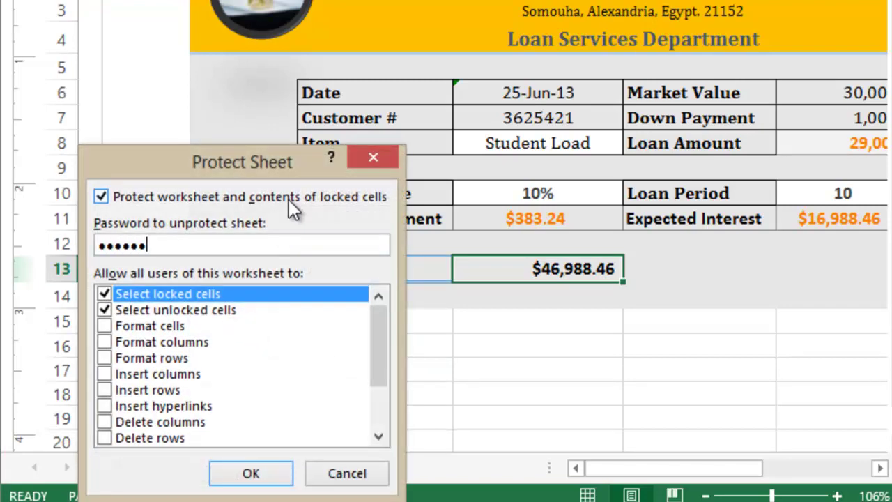
click(244, 472)
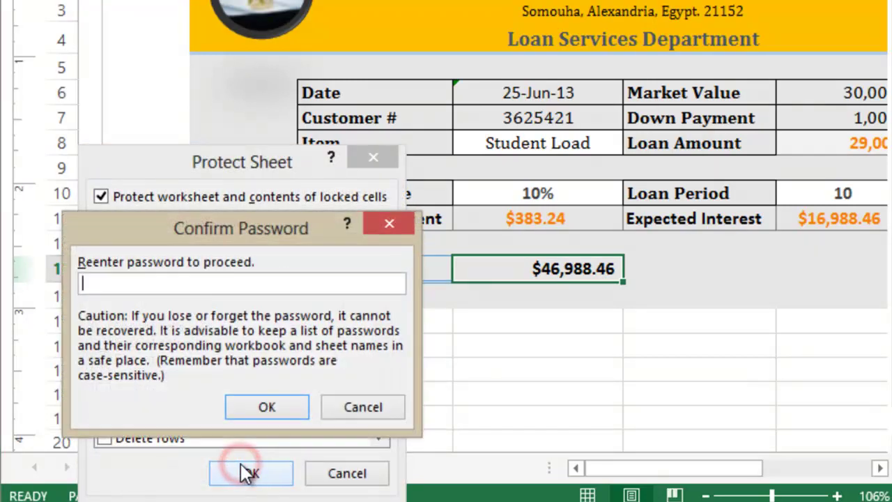
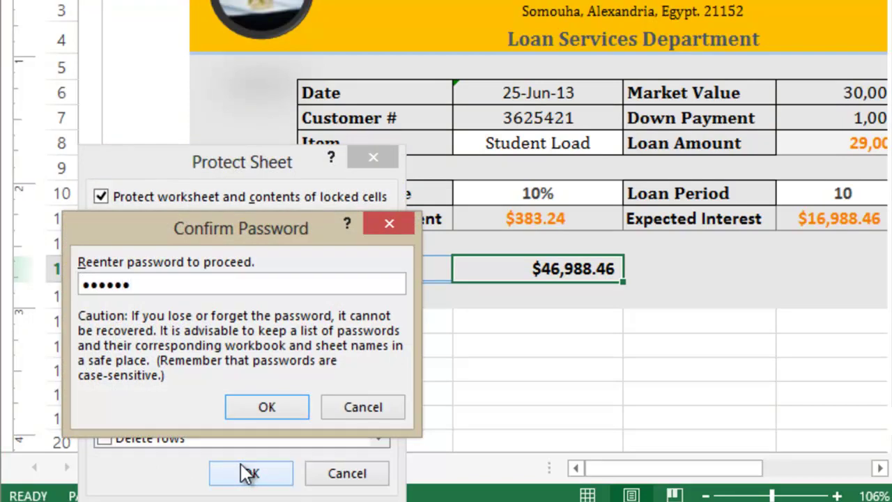
click(258, 410)
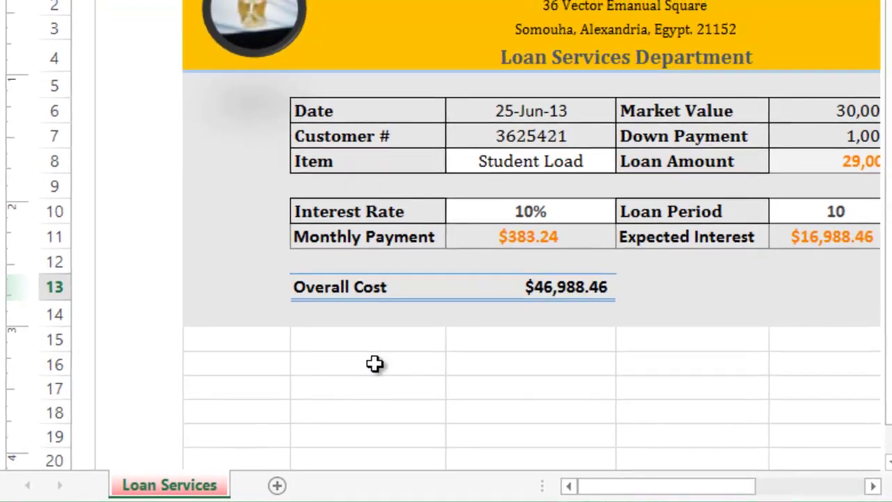
Show formulas in the cells with Ctrl+~ and review them across the sheet.
key(ctrl+grave)
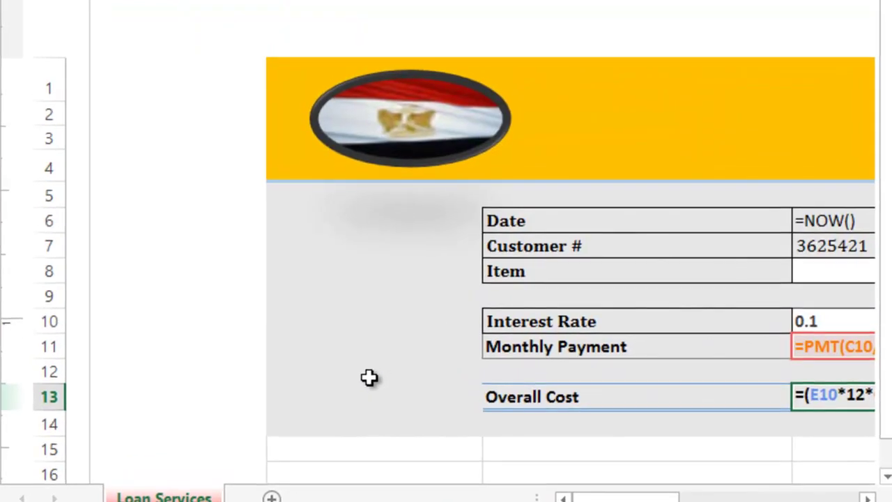
drag(608, 498, 620, 498)
drag(680, 497, 642, 479)
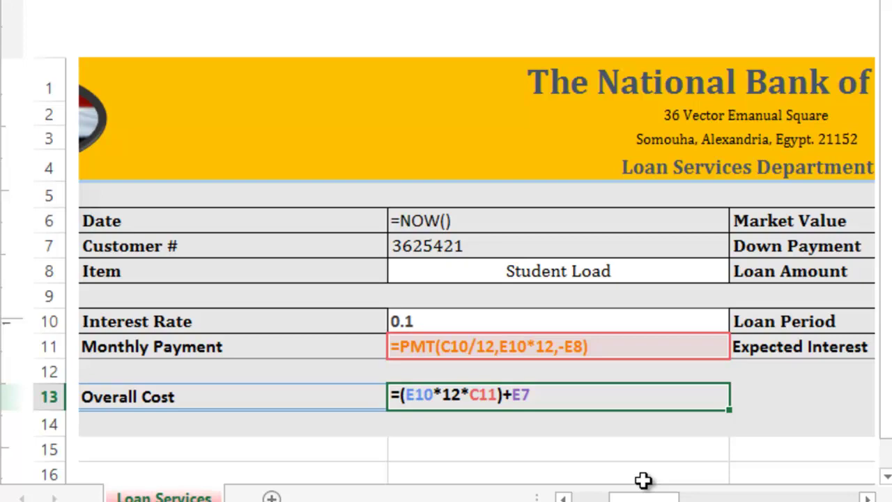
Return to showing values, save ExcelLabFive.xlsx, and minimize Excel.
key(ctrl+grave)
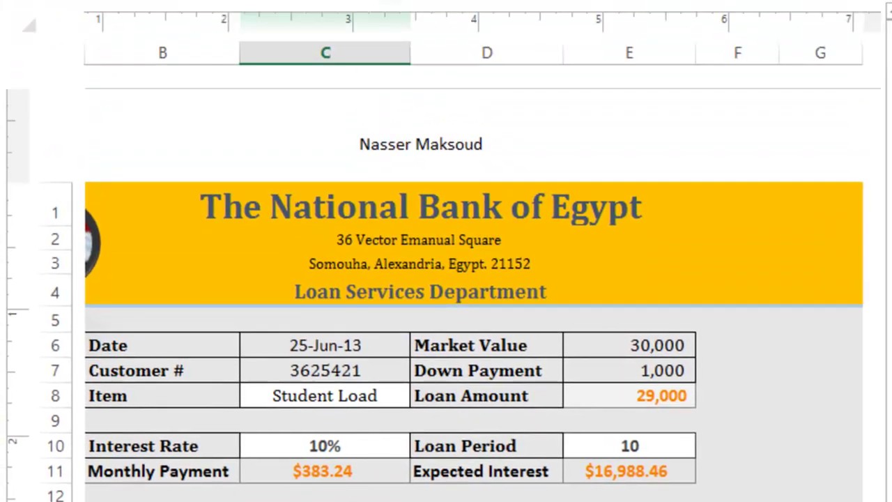
click(54, 19)
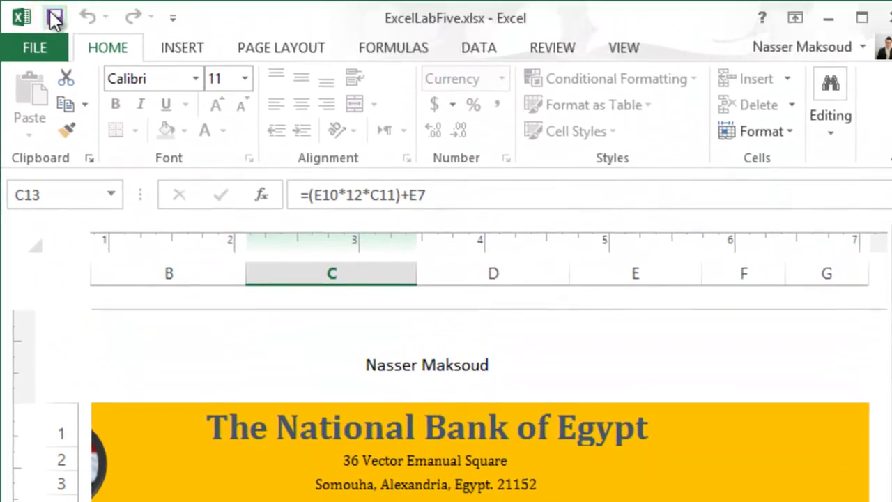
click(829, 17)
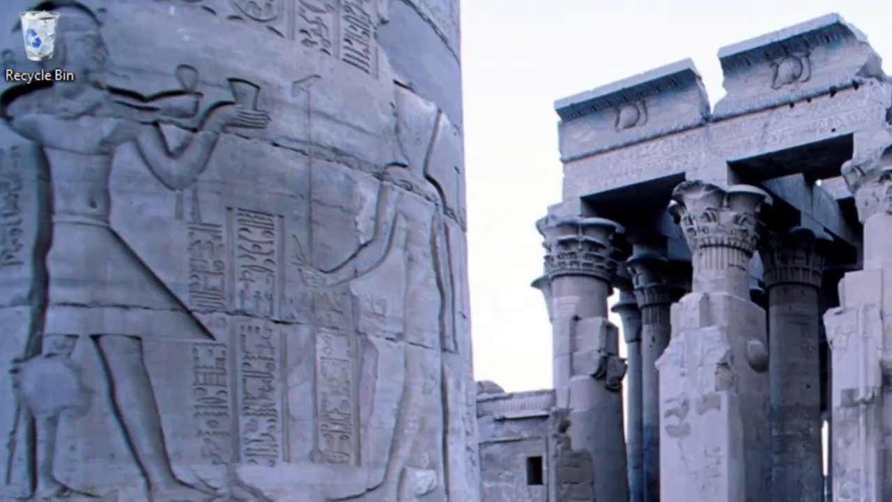